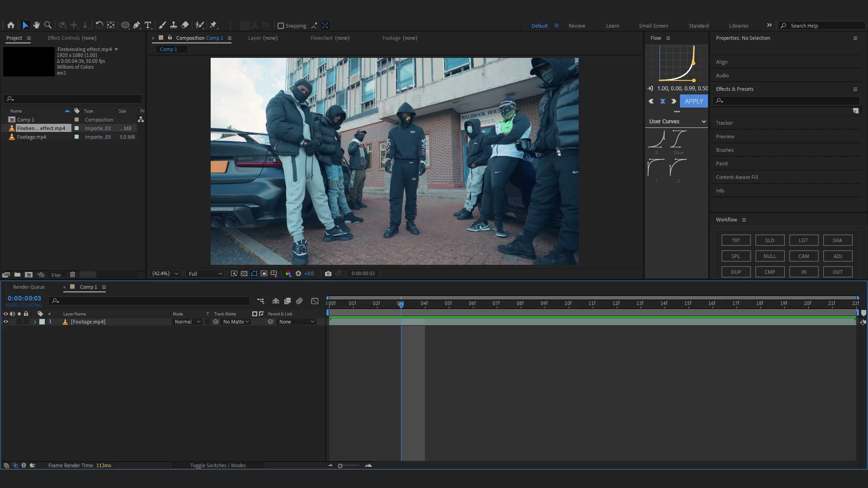
# - Preview the footage composition and examine the Firebending effect.mp4 clip, finishing back in the composition view
pyautogui.press('space')
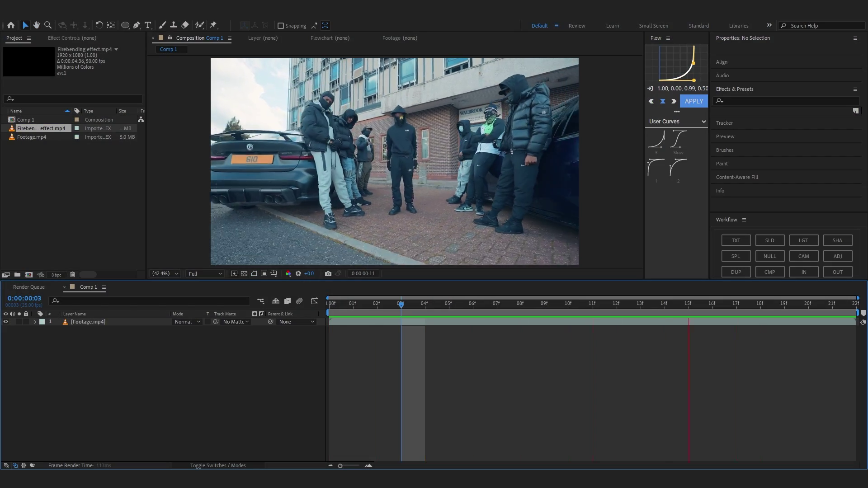
pyautogui.press('space')
pyautogui.click(76, 322)
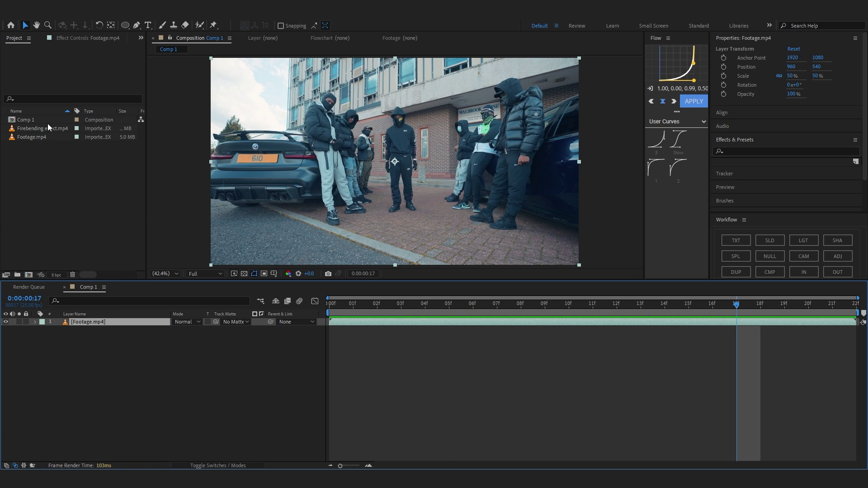
pyautogui.doubleClick(58, 129)
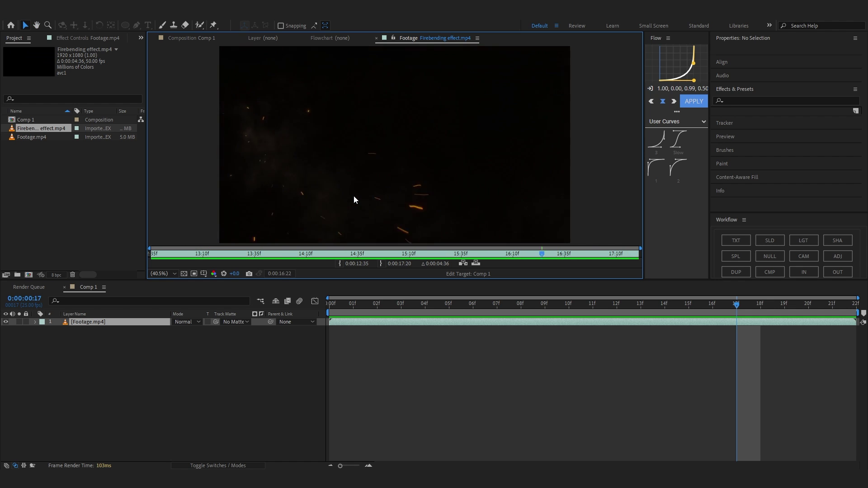
pyautogui.click(215, 38)
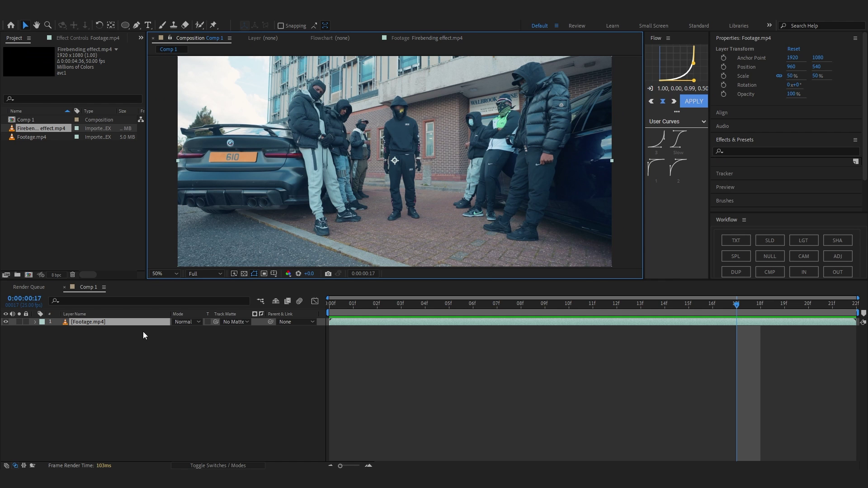
# - Duplicate the Footage.mp4 layer and open the top copy for Roto Brush work at the first frame
pyautogui.hotkey('ctrl', 'd')
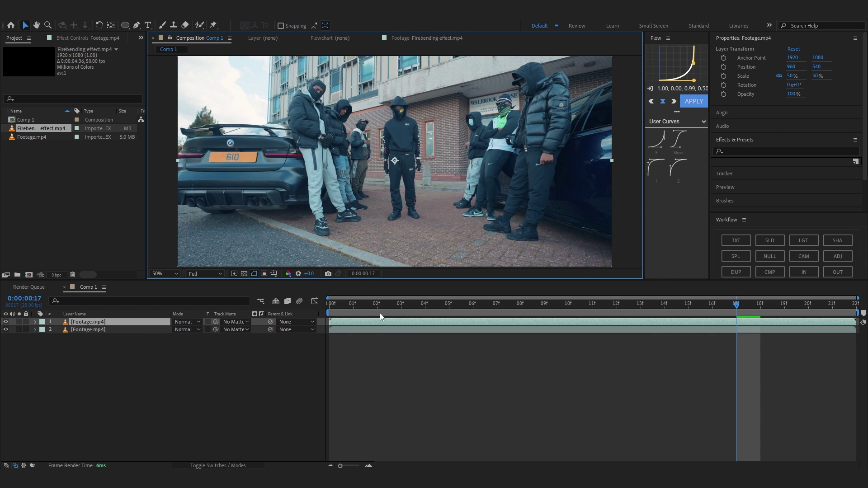
pyautogui.press('Home')
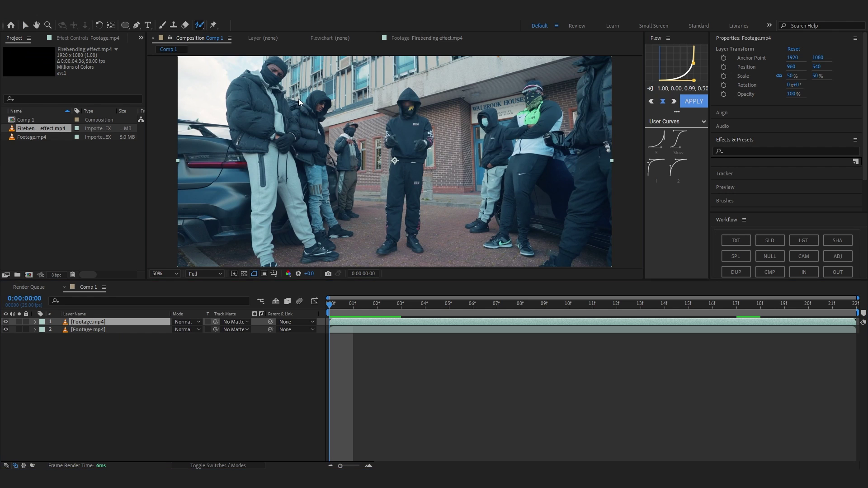
pyautogui.doubleClick(299, 103)
pyautogui.press('.')
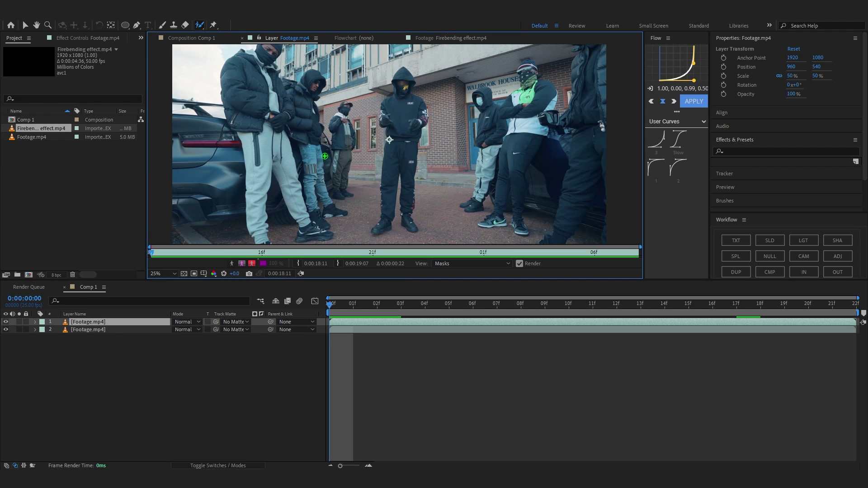
# - Start the Roto Brush selection with a foreground stroke on the grey trousers of the man beside the car
pyautogui.moveTo(308, 156); pyautogui.dragTo(305, 168)
pyautogui.hotkey('alt', 'w')
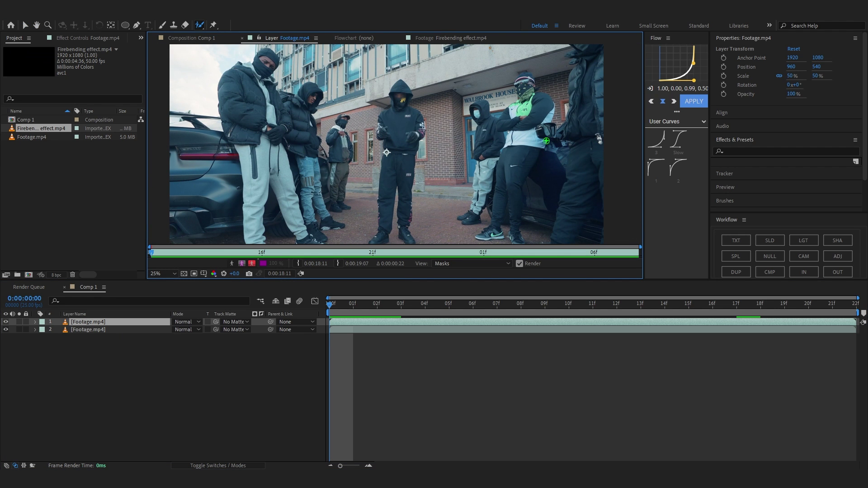
pyautogui.moveTo(399, 192); pyautogui.dragTo(380, 159)
pyautogui.moveTo(484, 128); pyautogui.dragTo(456, 135)
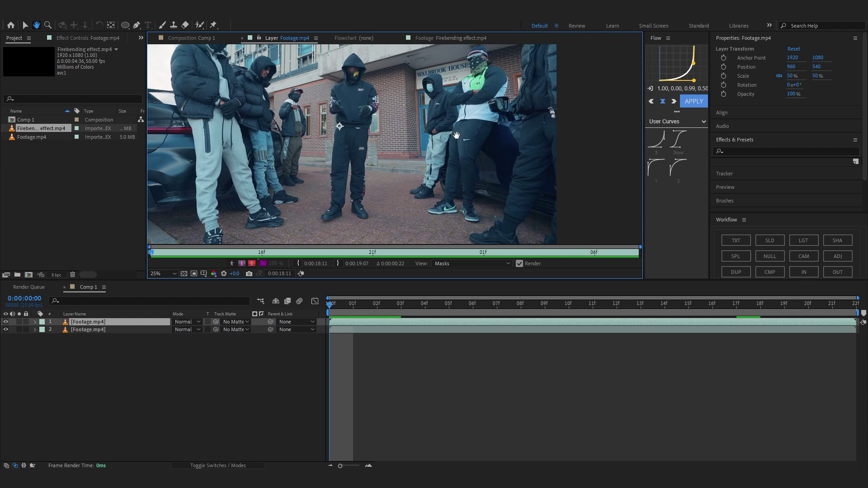
pyautogui.moveTo(201, 153); pyautogui.dragTo(211, 173)
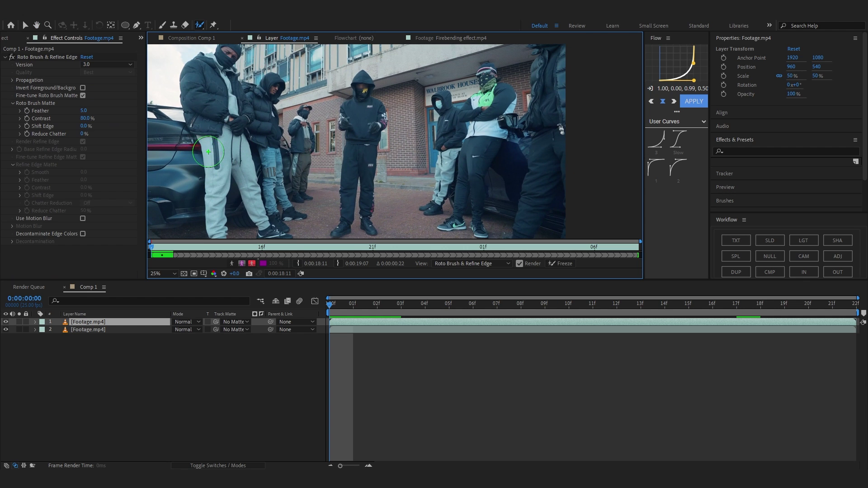
pyautogui.scroll(5, 369, 88)
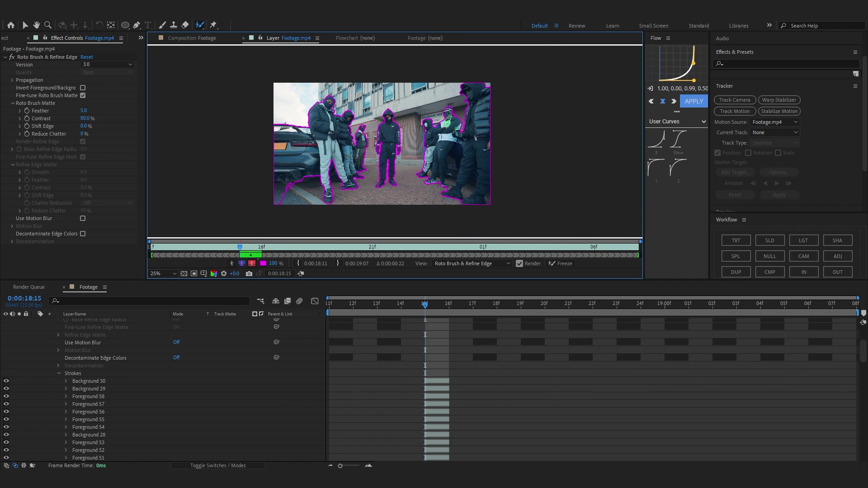
# - Check the Roto Brush outline around the people and cars, and freeze the matte for the whole clip
pyautogui.moveTo(457, 130)
pyautogui.mouseDown()
pyautogui.moveTo(405, 116)
pyautogui.moveTo(403, 135)
pyautogui.moveTo(415, 112)
pyautogui.moveTo(450, 106)
pyautogui.moveTo(443, 130)
pyautogui.mouseUp()
pyautogui.scroll(2, 391, 136)
pyautogui.scroll(-2, 447, 107)
pyautogui.click(563, 266)
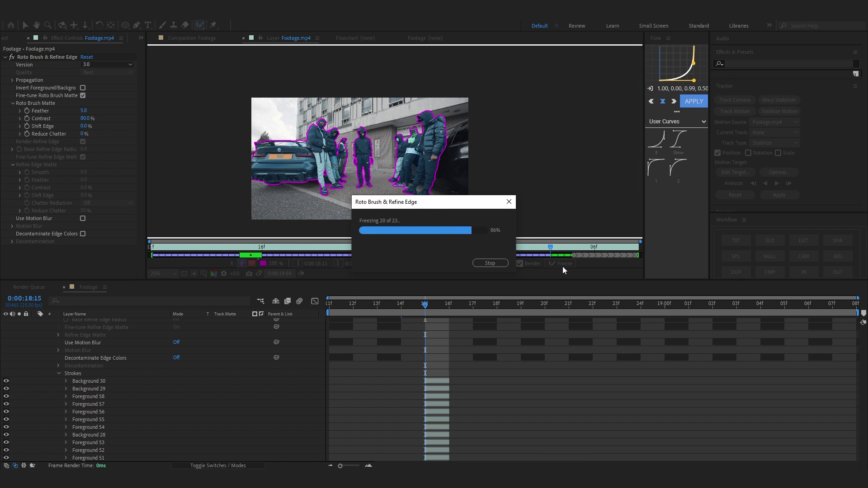
# - Duplicate the rotoscoped Footage.mp4 layer in the composition and remove the Roto Brush & Refine Edge effect from the lower copy
pyautogui.click(206, 40)
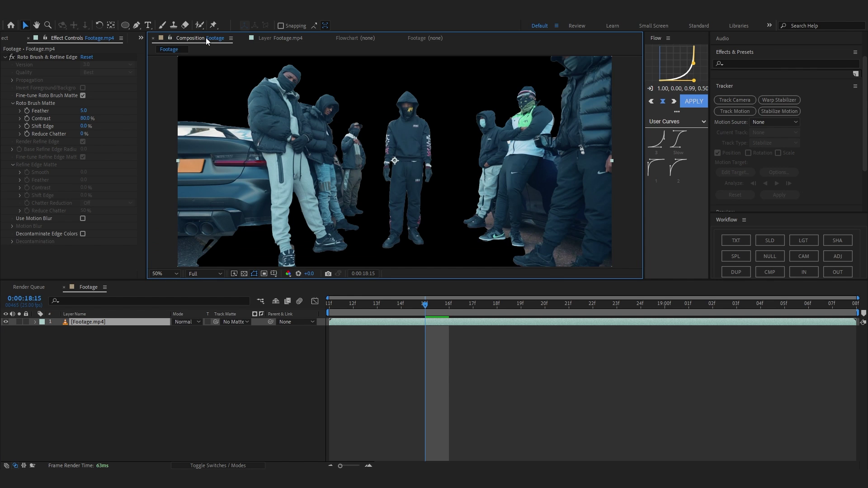
pyautogui.hotkey('ctrl', 'd')
pyautogui.click(108, 331)
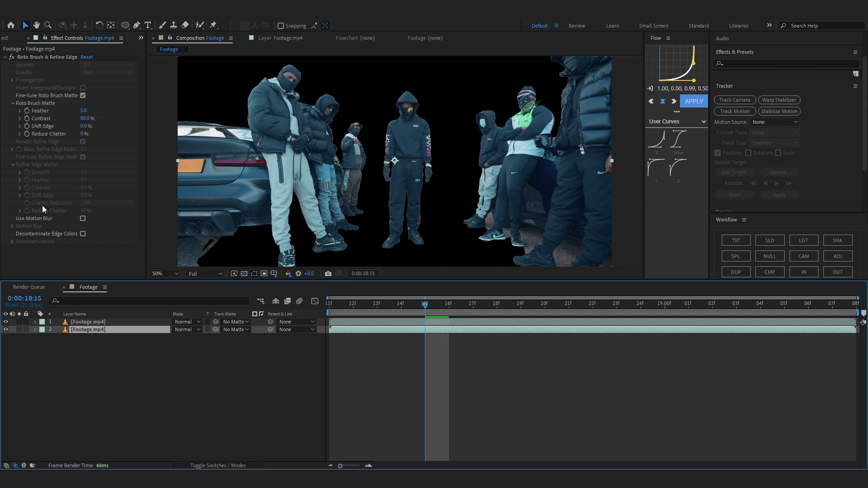
pyautogui.click(43, 192)
pyautogui.hotkey('ctrl', 'a')
pyautogui.press('Delete')
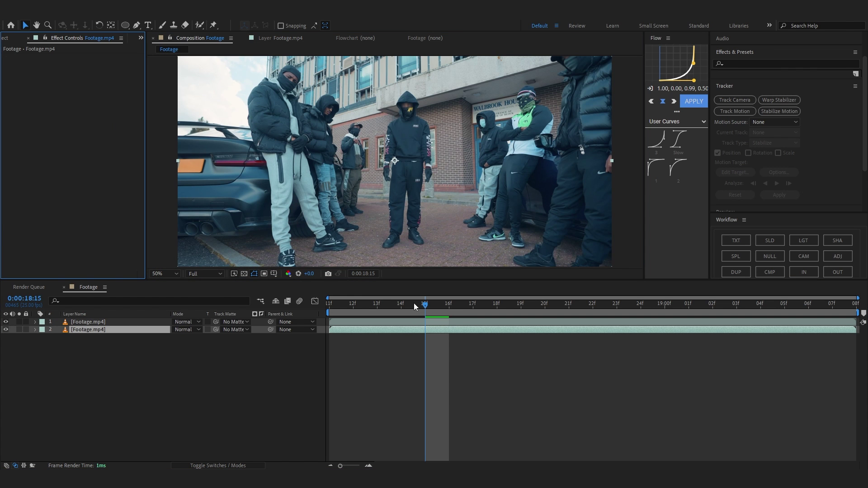
# - Preview the stacked footage and place Firebending effect.mp4 between the two Footage.mp4 layers
pyautogui.press('space')
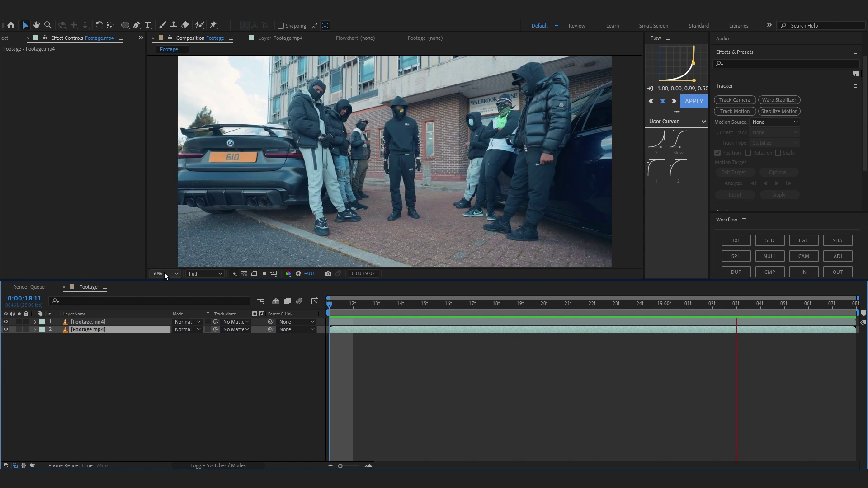
pyautogui.click(165, 274)
pyautogui.click(169, 294)
pyautogui.press('space')
pyautogui.click(7, 39)
pyautogui.click(28, 120)
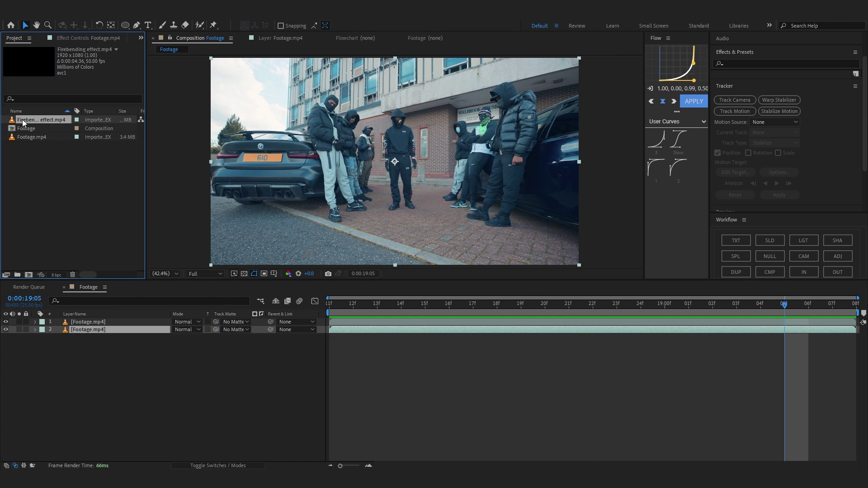
pyautogui.moveTo(22, 119); pyautogui.dragTo(81, 327)
# - Shift the Firebending effect layer earlier in time and play back the composition to check the fire's timing
pyautogui.press('space')
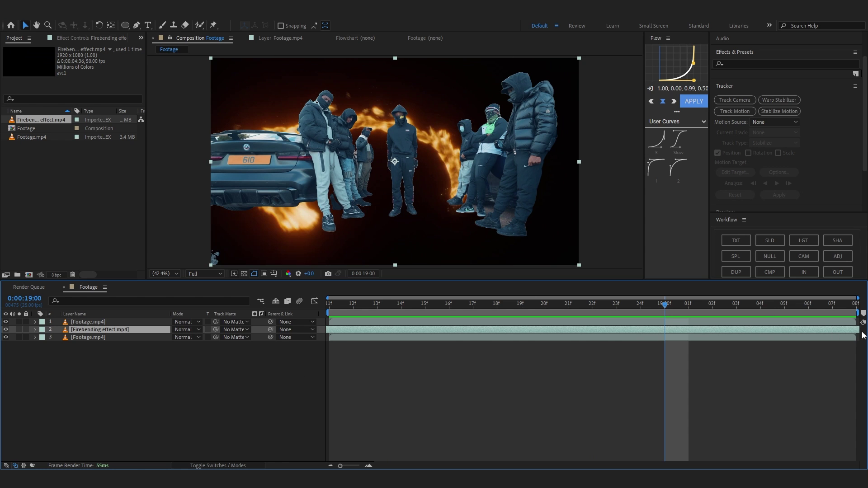
pyautogui.moveTo(842, 331); pyautogui.dragTo(519, 353)
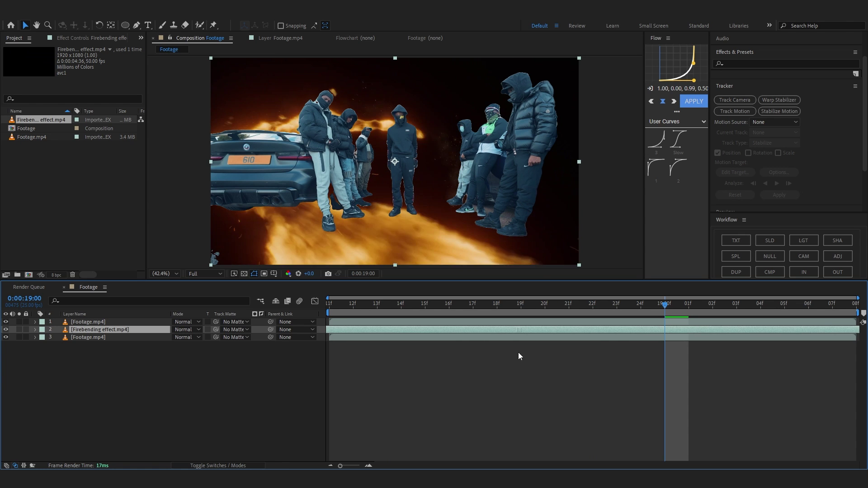
pyautogui.click(377, 313)
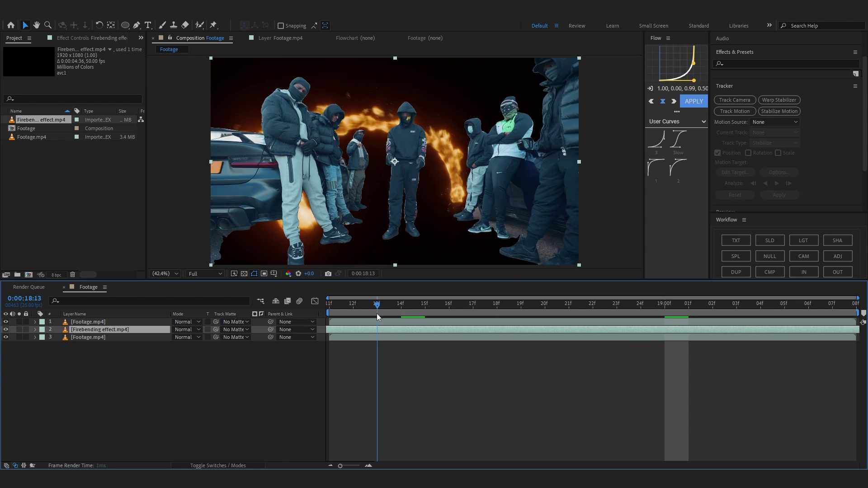
pyautogui.press('space')
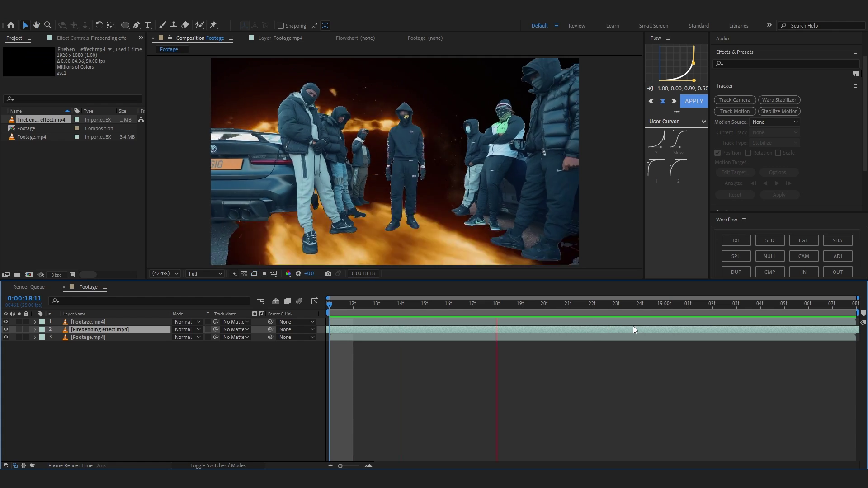
pyautogui.moveTo(624, 308); pyautogui.dragTo(851, 318)
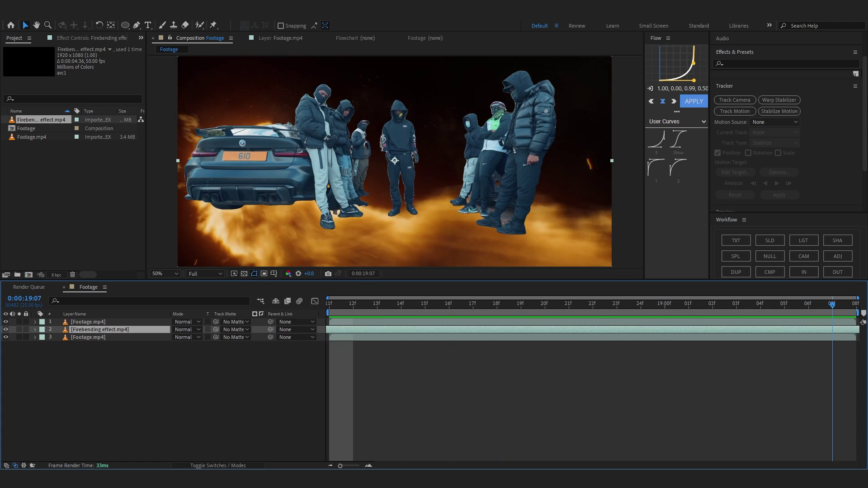
pyautogui.press('space')
pyautogui.press('space')
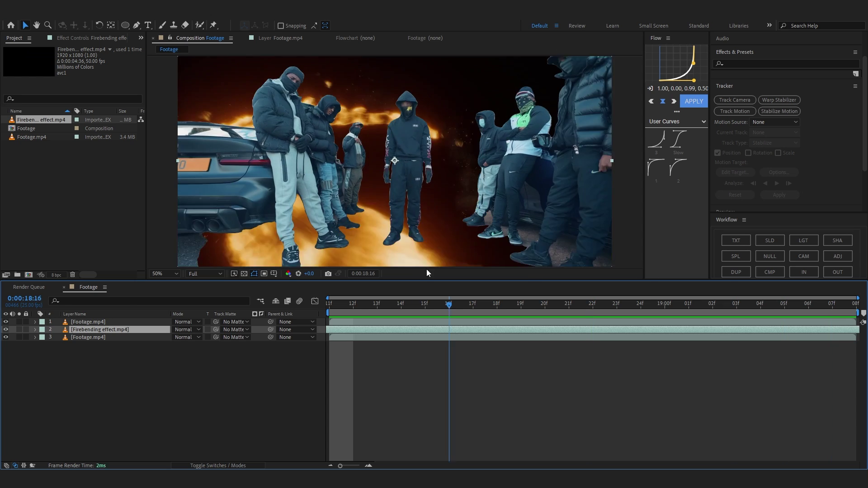
# - Hide the top Footage.mp4 layer at frame 0:00:18:20 and examine the fire effect up close
pyautogui.moveTo(427, 270); pyautogui.dragTo(365, 271)
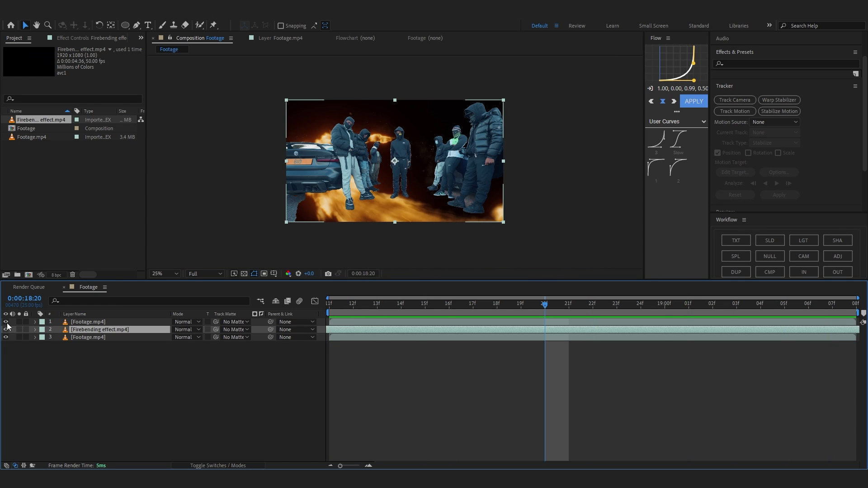
pyautogui.click(6, 322)
pyautogui.press('.')
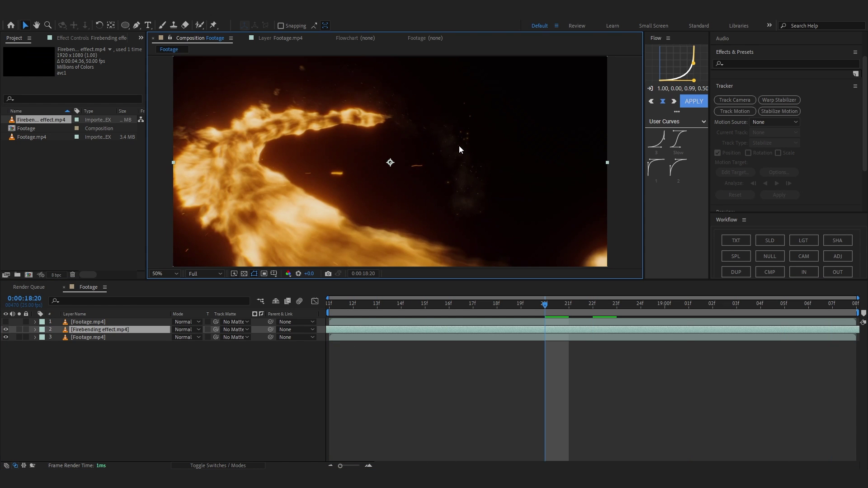
pyautogui.press('.')
pyautogui.moveTo(459, 149); pyautogui.dragTo(410, 260)
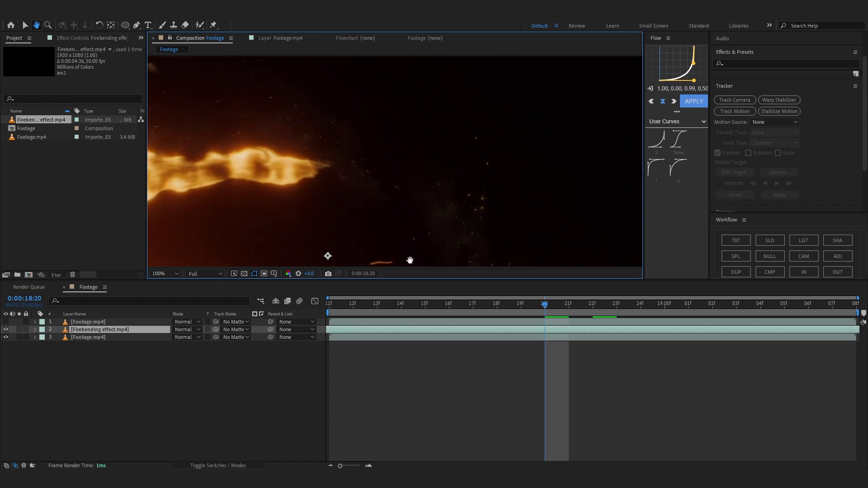
pyautogui.press(',')
pyautogui.press(',')
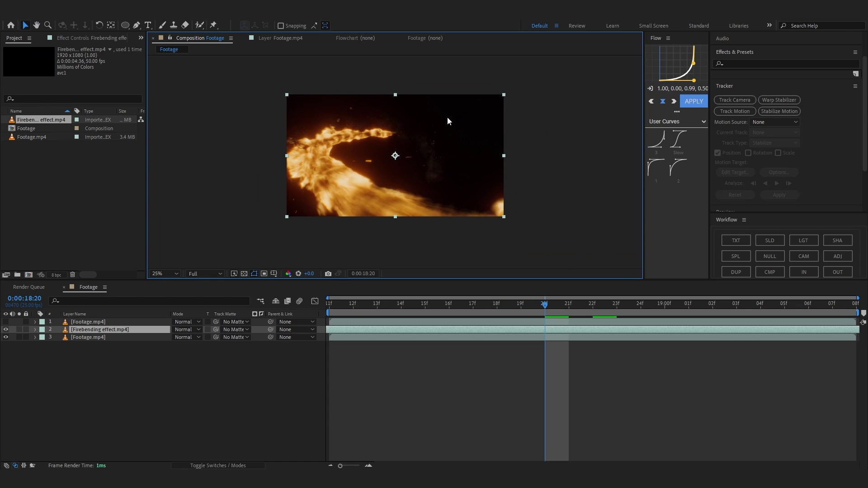
# - Try the Linear Dodge blending mode on the Firebending effect layer, and undo it
pyautogui.click(186, 334)
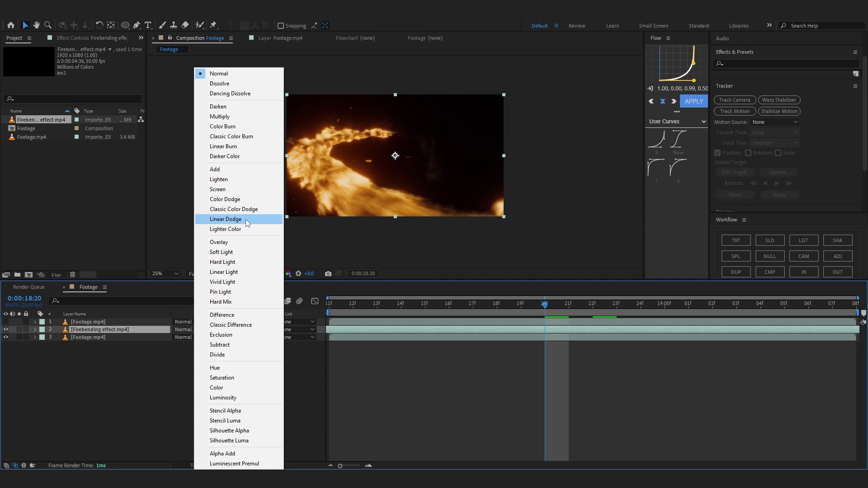
pyautogui.click(235, 219)
pyautogui.press('.')
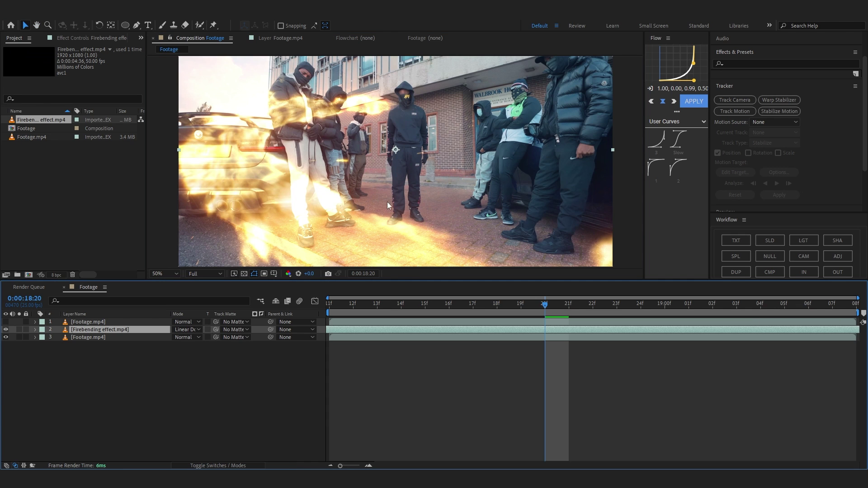
pyautogui.hotkey('ctrl', 'z')
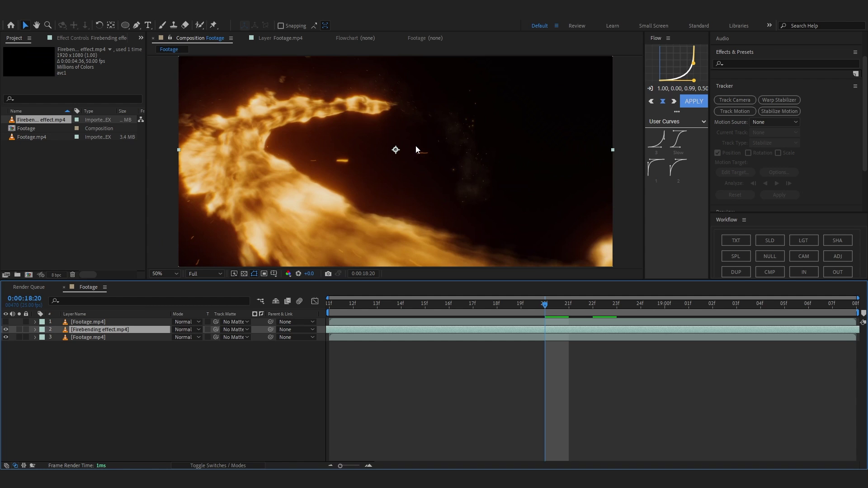
# - Apply Luma Key to the Firebending effect layer with threshold 73 and edge feather 4.7, and preview it
pyautogui.scroll(1, 234, 184)
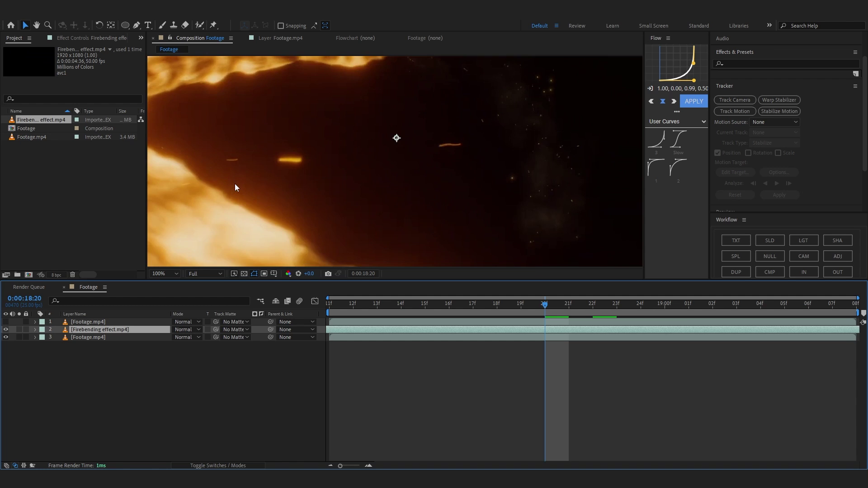
pyautogui.moveTo(268, 220); pyautogui.dragTo(370, 299)
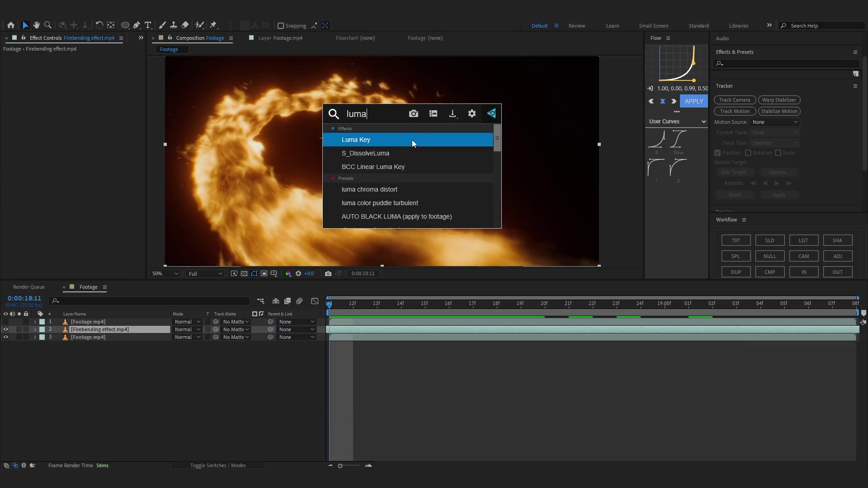
pyautogui.click(412, 143)
pyautogui.moveTo(83, 71); pyautogui.dragTo(102, 74)
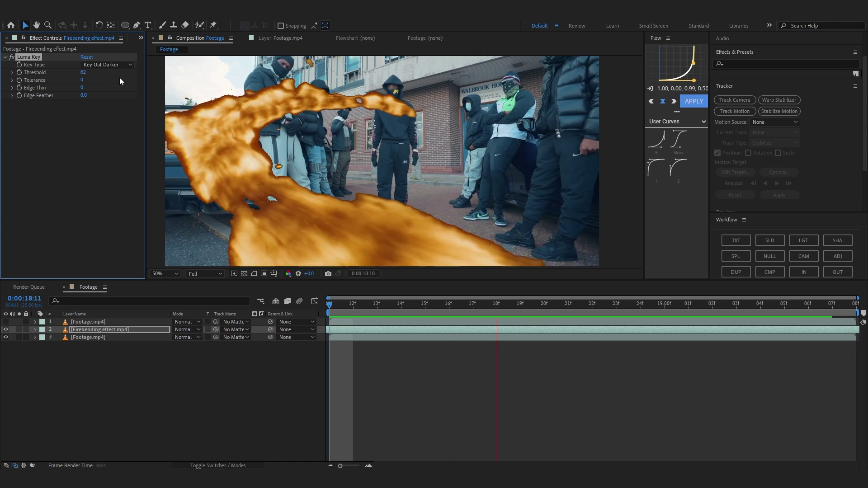
pyautogui.moveTo(83, 73); pyautogui.dragTo(90, 73)
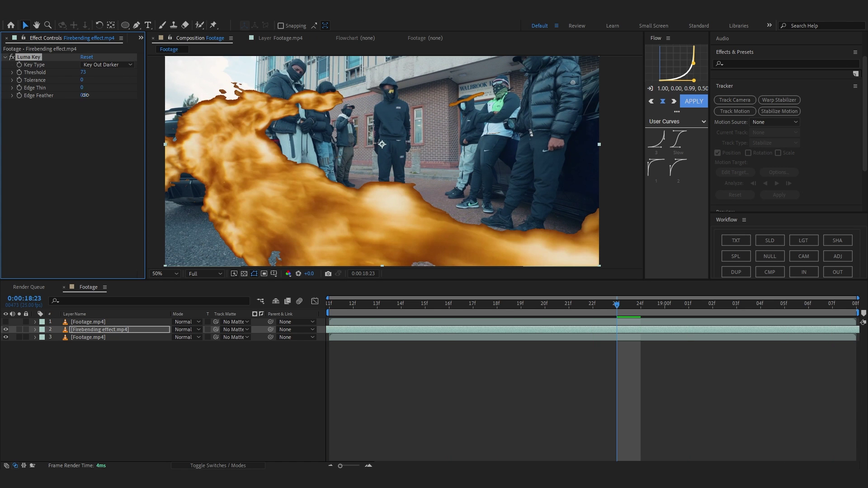
pyautogui.press('space')
# - Apply VC Color Vibrance to the Firebending effect layer, change its color to pure green, and preview the fire
pyautogui.hotkey('ctrl', 'space')
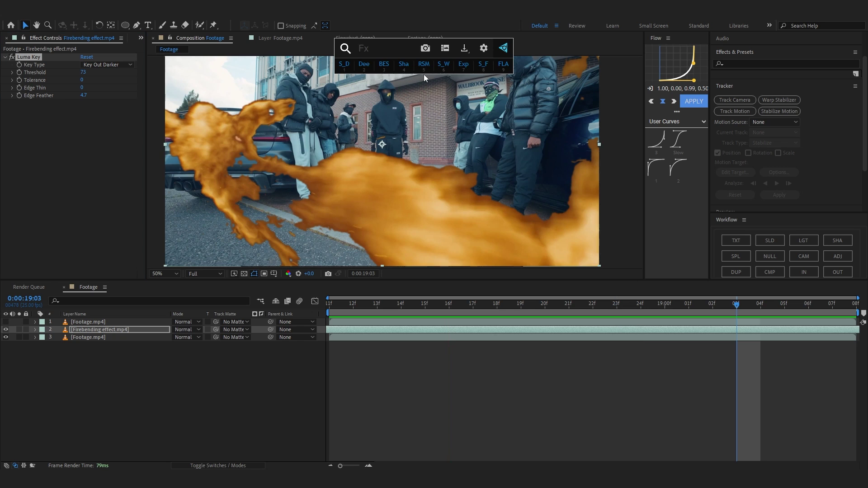
pyautogui.write('vc')
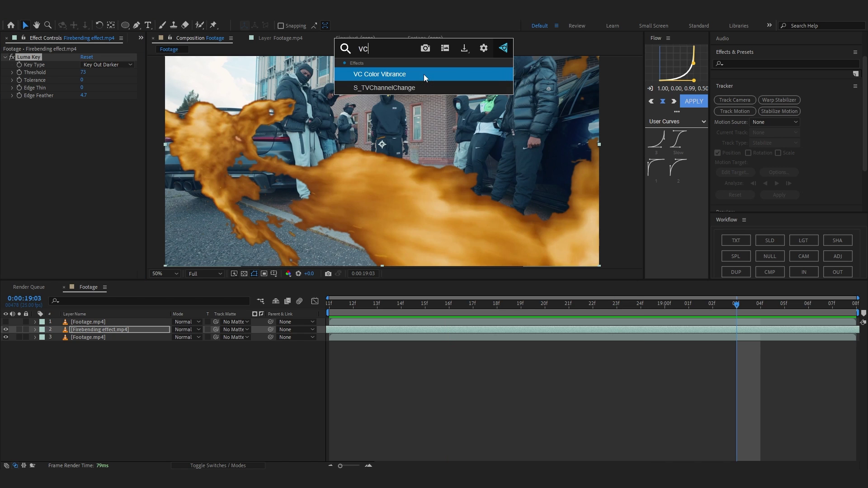
pyautogui.press('Return')
pyautogui.click(85, 118)
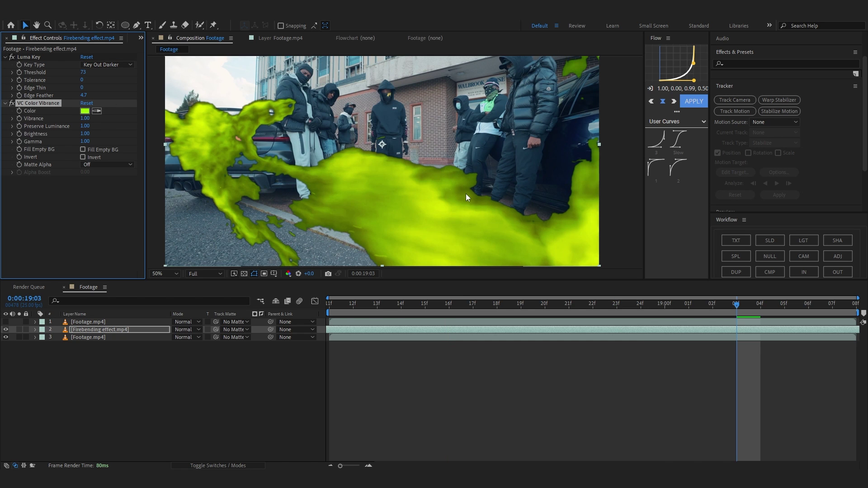
pyautogui.click(85, 111)
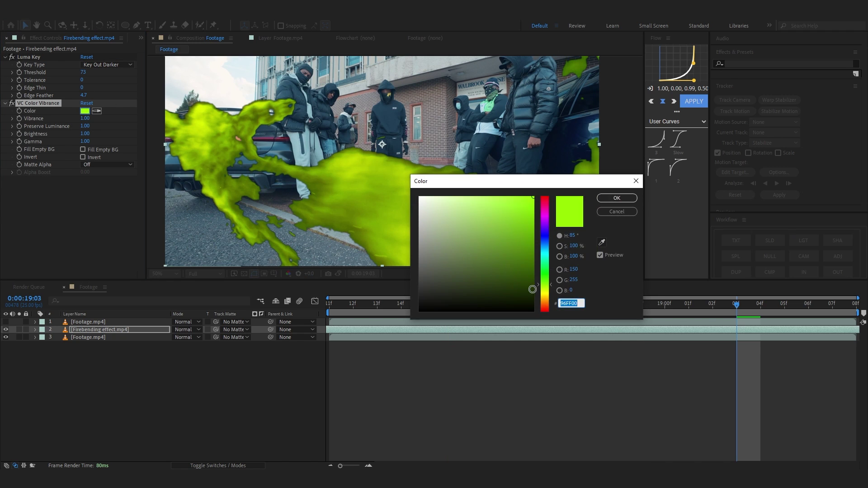
pyautogui.moveTo(538, 285); pyautogui.dragTo(535, 273)
pyautogui.click(603, 198)
pyautogui.press('space')
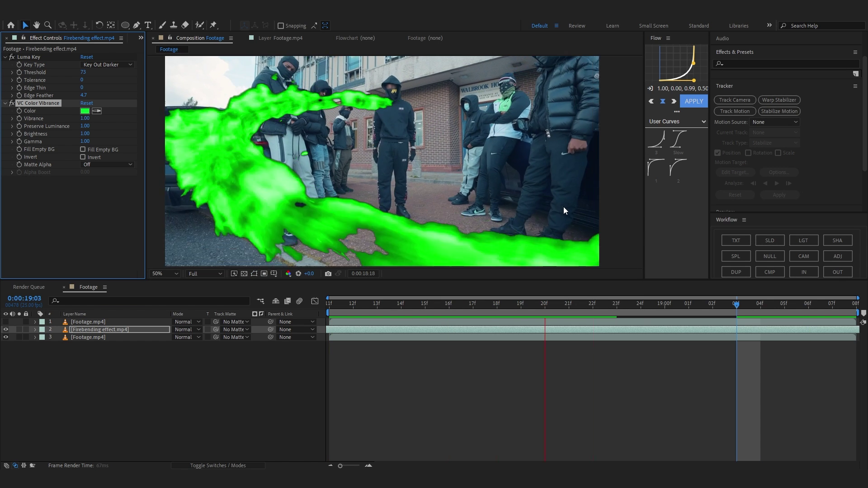
# - Apply Optical Glow to the Firebending effect layer with amount 3, size 162 and alpha channel Extend (Unmult), and preview it
pyautogui.hotkey('ctrl', 'space')
pyautogui.write('op')
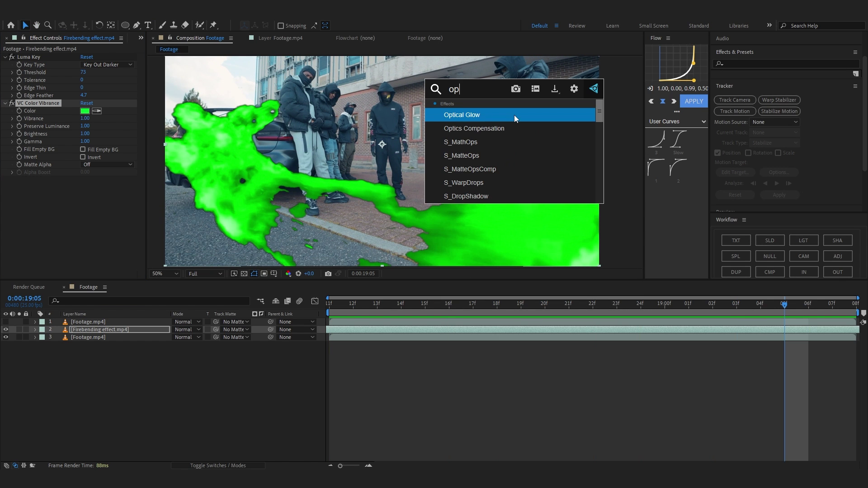
pyautogui.click(503, 113)
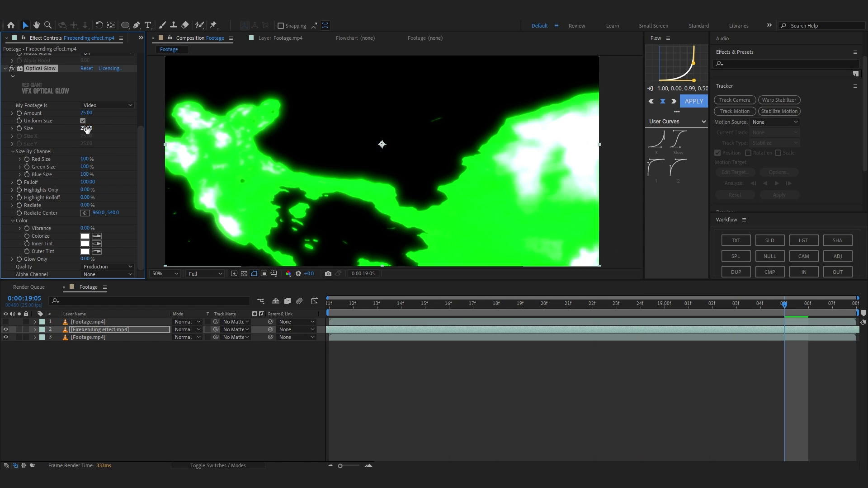
pyautogui.moveTo(87, 129); pyautogui.dragTo(79, 113)
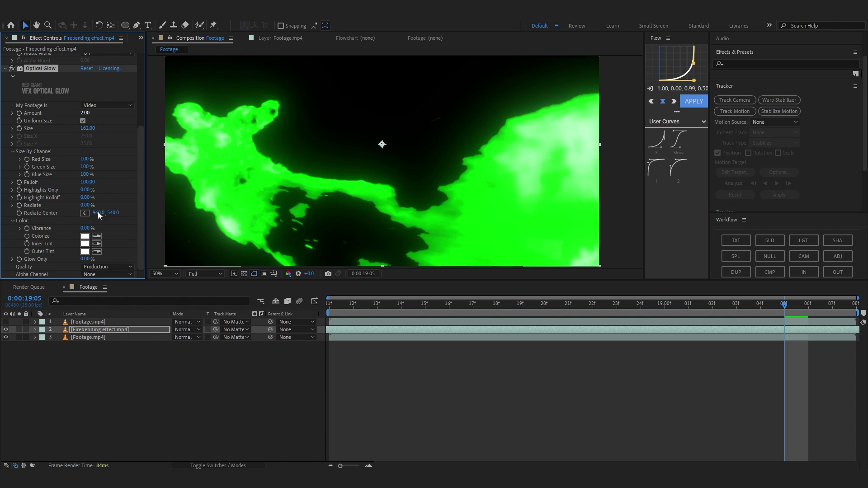
pyautogui.click(110, 275)
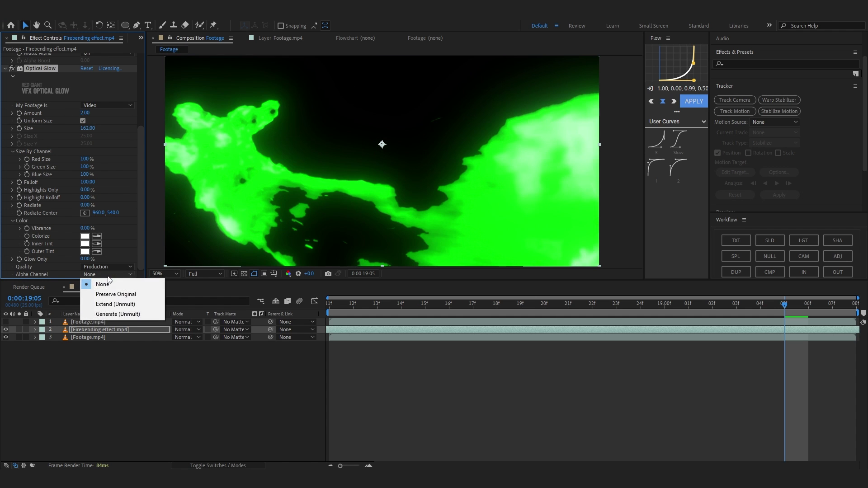
pyautogui.click(117, 306)
pyautogui.press('t')
pyautogui.press('space')
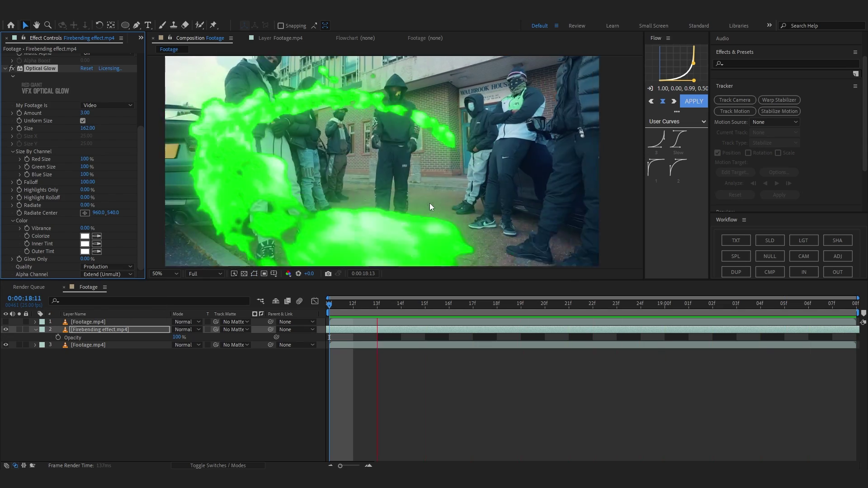
# - Set the Luma Key to threshold 56 with edge feather 13.6, and duplicate the Firebending effect layer
pyautogui.scroll(5, 139, 199)
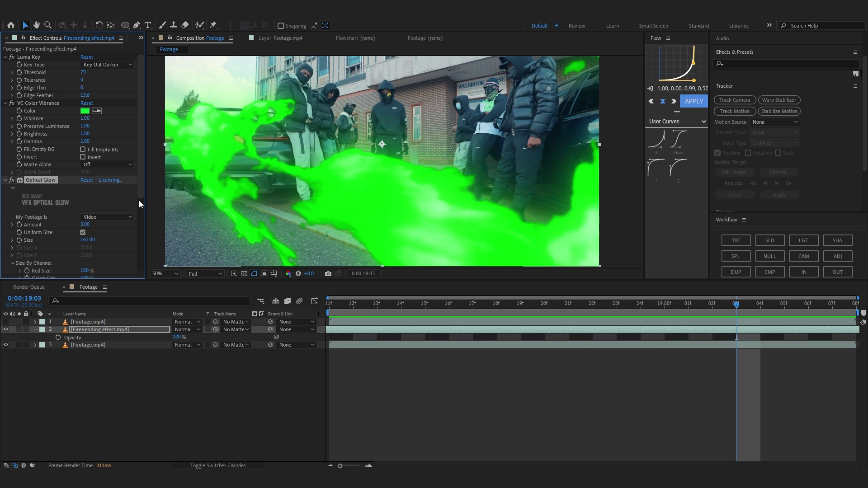
pyautogui.moveTo(83, 72); pyautogui.dragTo(72, 78)
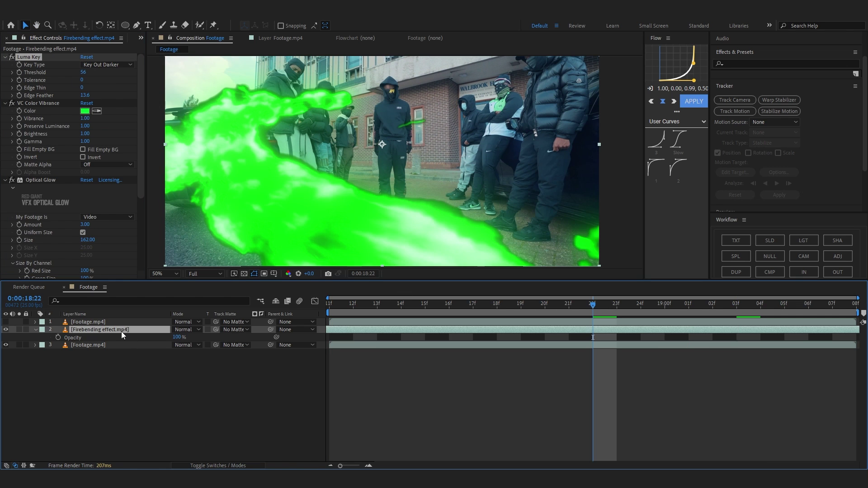
pyautogui.hotkey('ctrl', 'd')
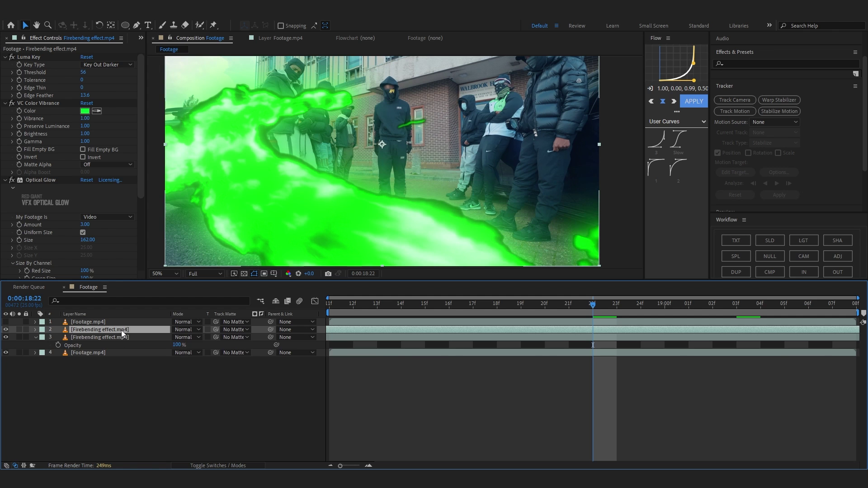
# - Remove Luma Key from the upper Firebending effect copy, set its blending mode to Screen, and preview it
pyautogui.click(43, 54)
pyautogui.press('Delete')
pyautogui.click(189, 330)
pyautogui.click(218, 189)
pyautogui.press('space')
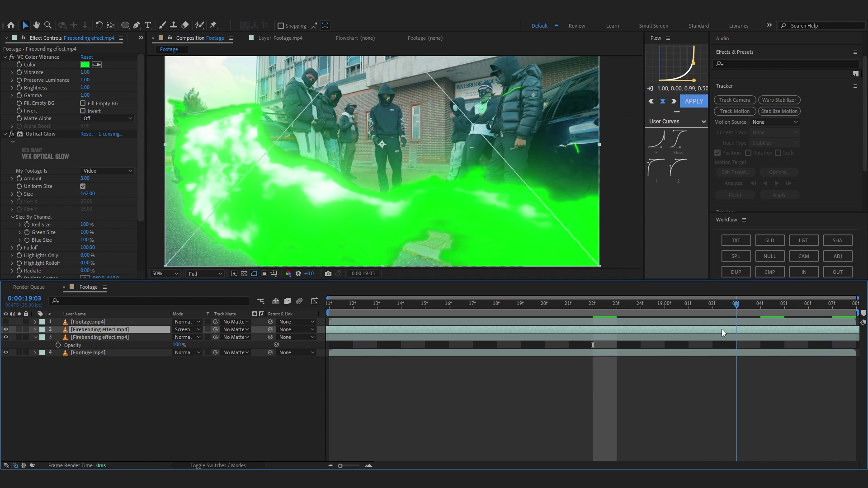
# - Compare the fire with the lower Firebending effect layer hidden and shown at several frames
pyautogui.moveTo(722, 329); pyautogui.dragTo(703, 330)
pyautogui.click(3, 339)
pyautogui.click(3, 340)
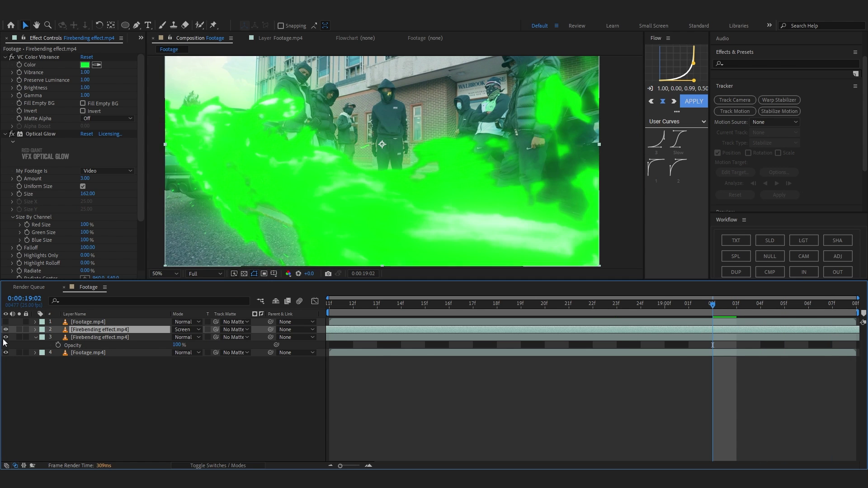
pyautogui.click(5, 339)
pyautogui.moveTo(421, 305); pyautogui.dragTo(468, 361)
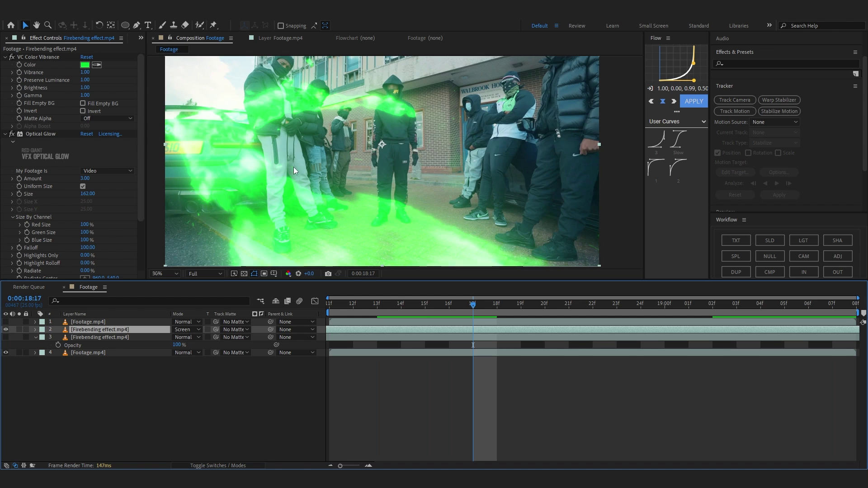
pyautogui.scroll(-2, 294, 167)
pyautogui.scroll(3, 337, 187)
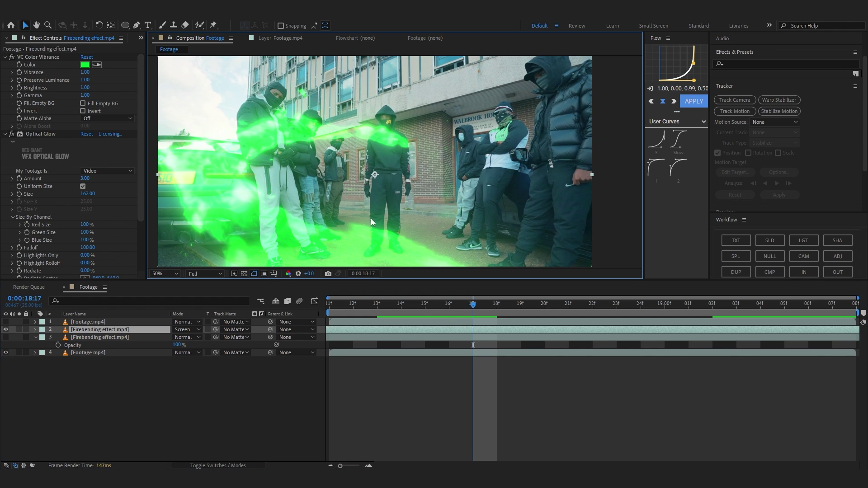
pyautogui.click(6, 338)
pyautogui.click(7, 337)
pyautogui.click(7, 337)
pyautogui.click(121, 338)
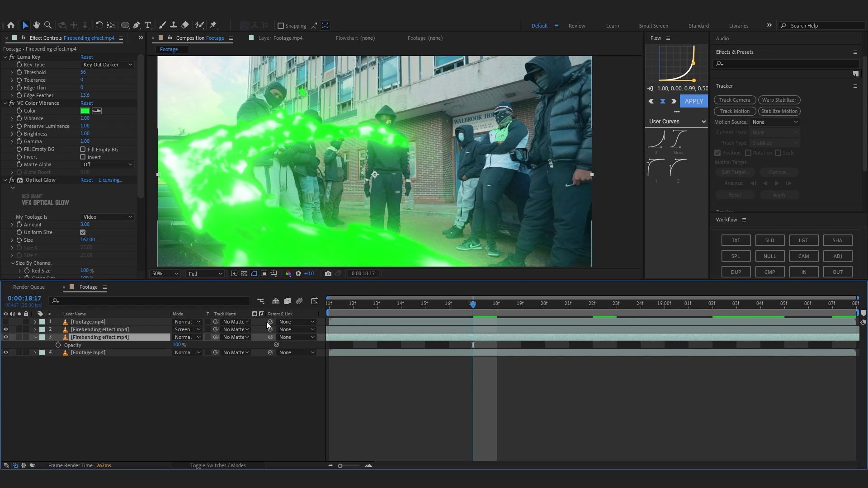
pyautogui.moveTo(638, 316); pyautogui.dragTo(623, 366)
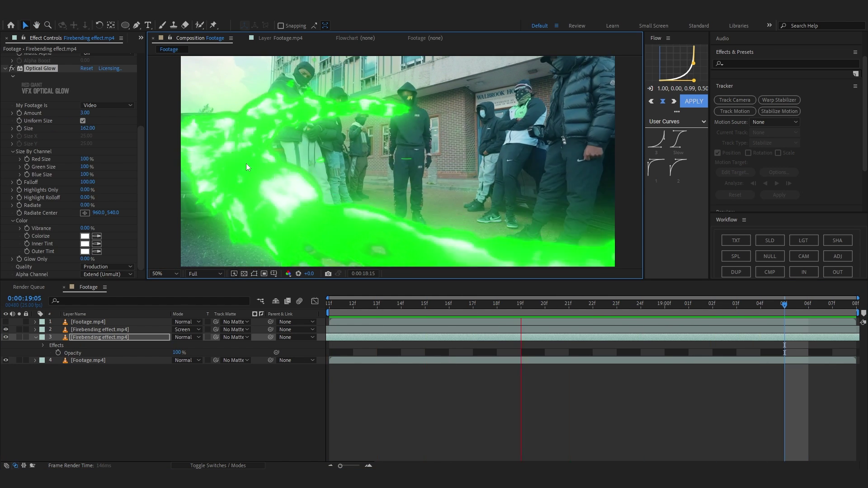
# - Pre-compose both Firebending effect layers and apply uni.Unmult to the pre-comp to remove the black background
pyautogui.click(783, 270)
pyautogui.click(446, 249)
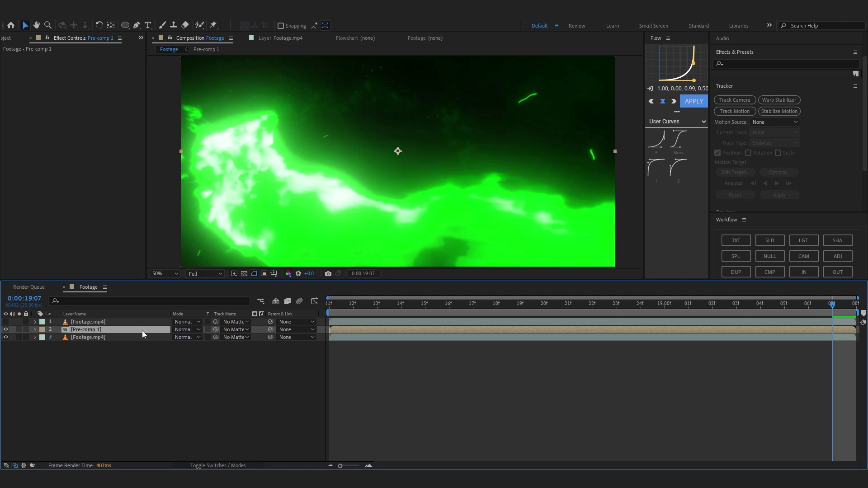
pyautogui.hotkey('shift', 'pageup')
pyautogui.hotkey('ctrl', 'space')
pyautogui.write('unmult')
pyautogui.press('Return')
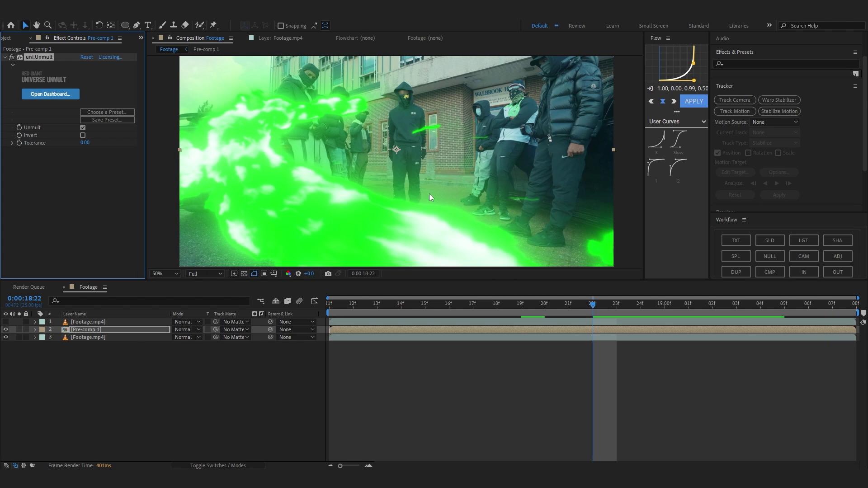
pyautogui.click(497, 304)
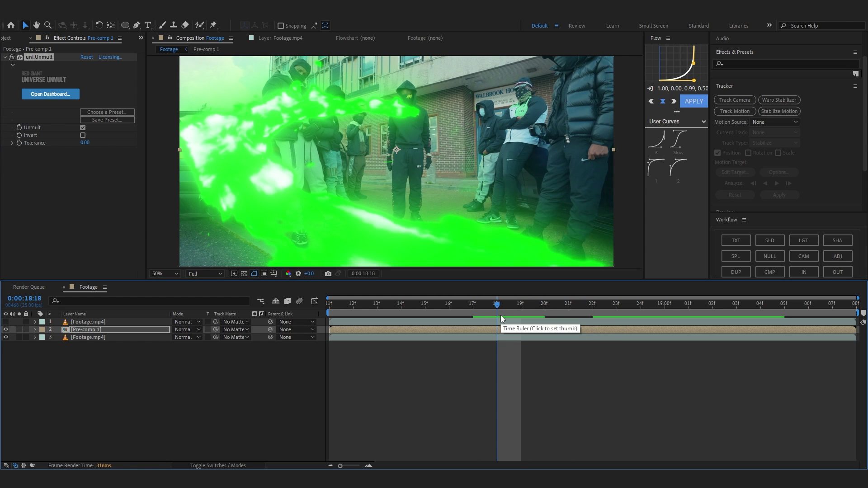
pyautogui.hotkey('ctrl', 'space')
pyautogui.write('un')
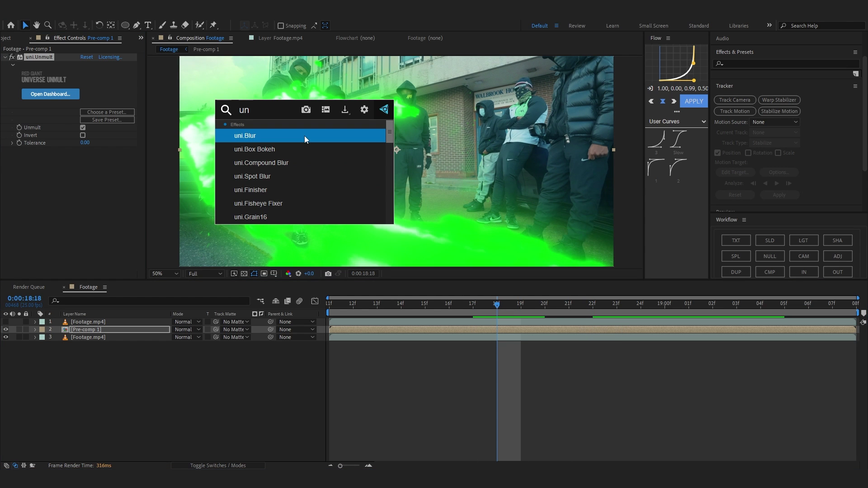
pyautogui.press('BackSpace')
pyautogui.press('BackSpace')
pyautogui.press('Escape')
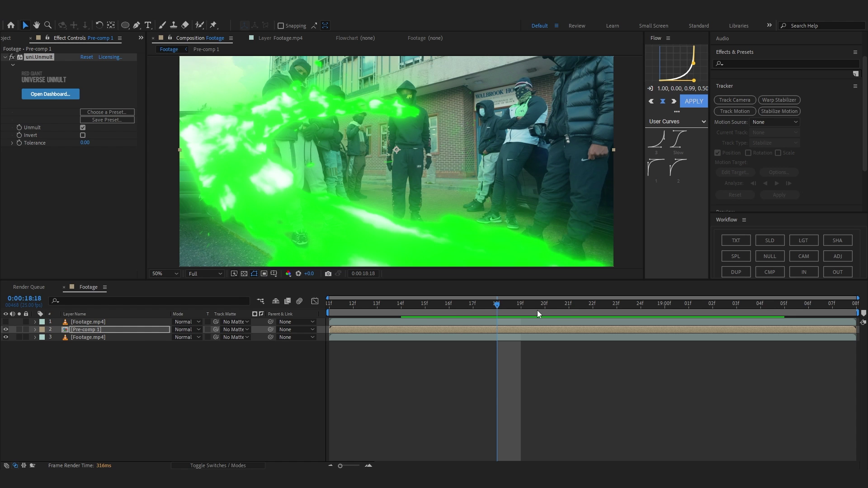
# - Scale the fire pre-comp to 119%, shift it slightly upward in the frame, and check its playback against the footage
pyautogui.moveTo(537, 309); pyautogui.dragTo(214, 335)
pyautogui.press('space')
pyautogui.press('space')
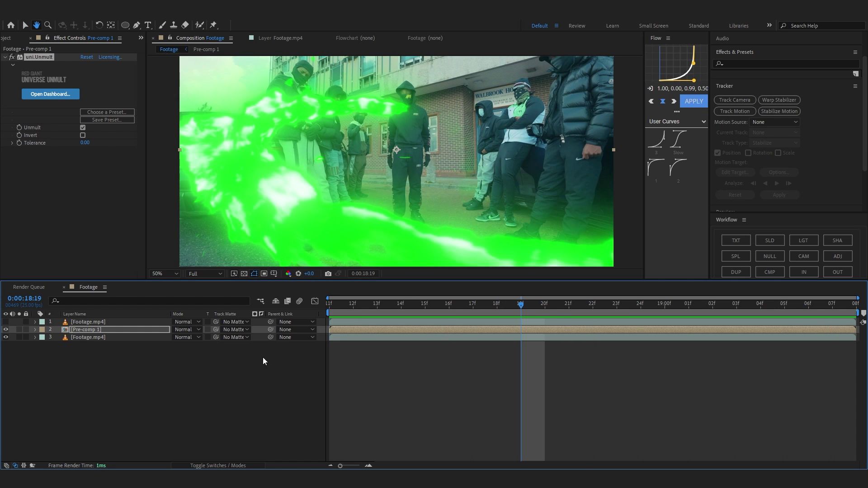
pyautogui.press('s')
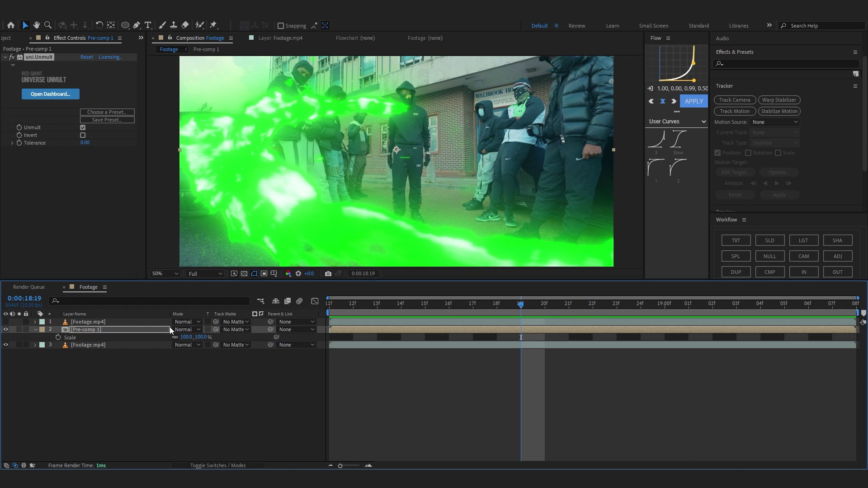
pyautogui.moveTo(184, 337); pyautogui.dragTo(189, 338)
pyautogui.moveTo(236, 245)
pyautogui.mouseDown()
pyautogui.moveTo(234, 218)
pyautogui.moveTo(234, 234)
pyautogui.mouseUp()
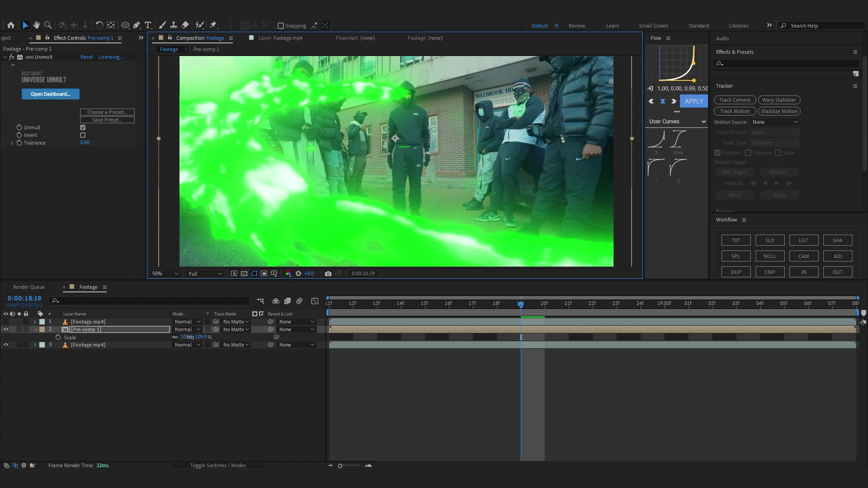
pyautogui.moveTo(185, 337); pyautogui.dragTo(190, 338)
pyautogui.press('Home')
pyautogui.press('space')
pyautogui.click(713, 302)
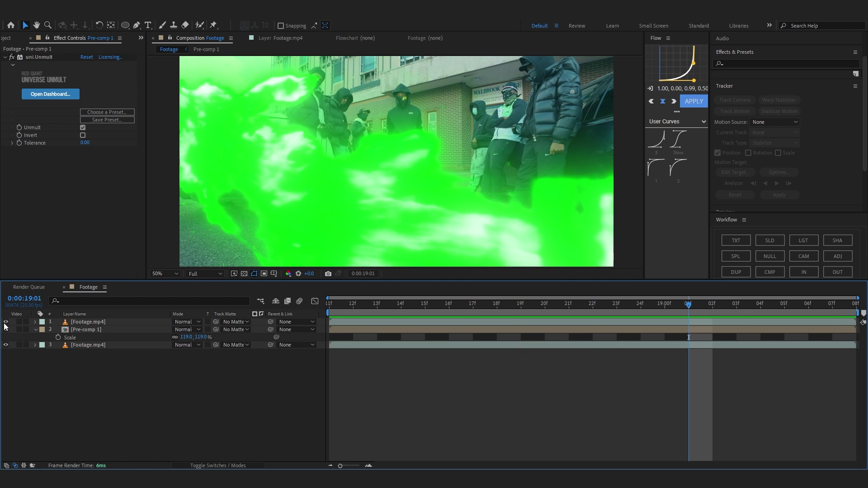
pyautogui.click(5, 323)
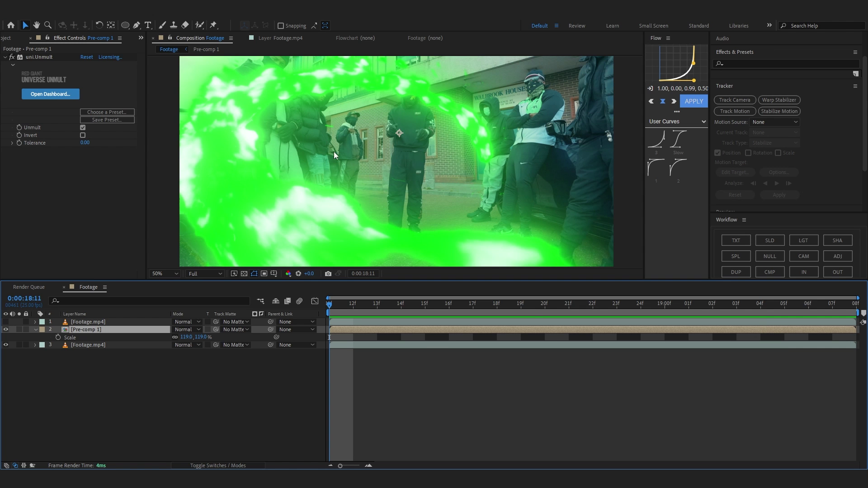
# - Draw a closed curved mask on the pre-comp, sloping from the upper left to the lower right, and keyframe its path at 0:00:19:07
pyautogui.moveTo(376, 304); pyautogui.dragTo(142, 351)
pyautogui.press(',')
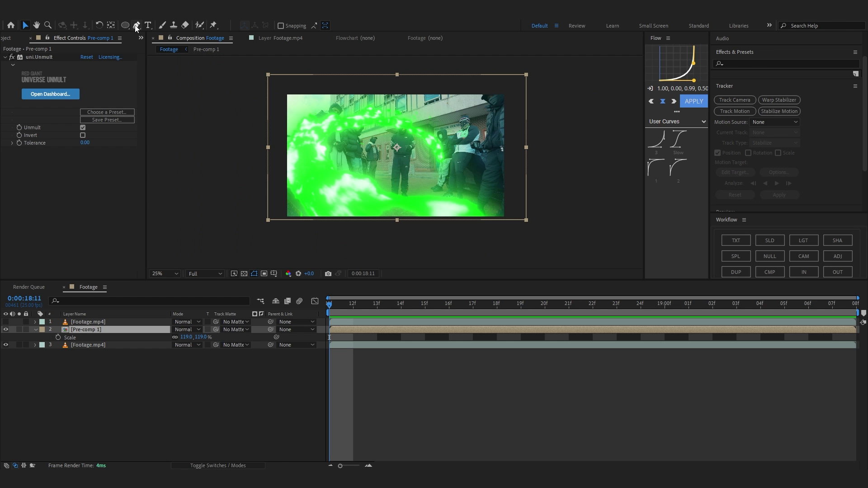
pyautogui.press('g')
pyautogui.scroll(2, 294, 102)
pyautogui.moveTo(299, 115); pyautogui.dragTo(307, 132)
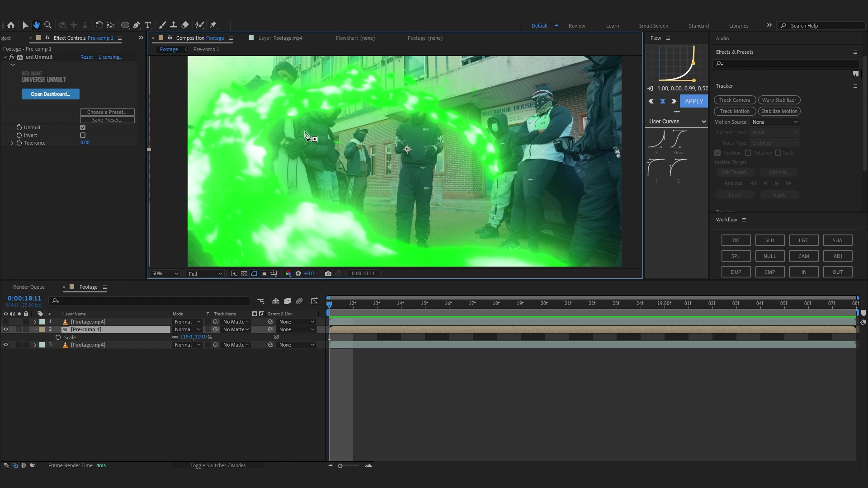
pyautogui.moveTo(358, 306); pyautogui.dragTo(330, 302)
pyautogui.press('pageup')
pyautogui.press(',')
pyautogui.click(286, 100)
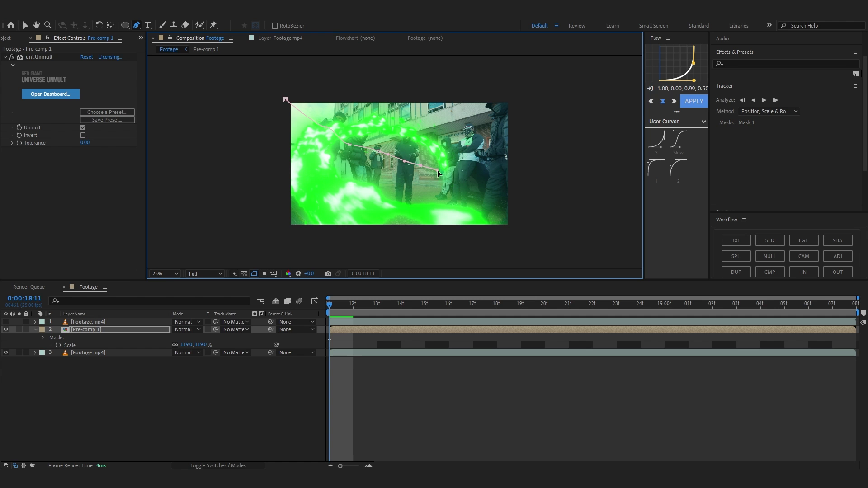
pyautogui.moveTo(500, 178); pyautogui.dragTo(511, 185)
pyautogui.moveTo(543, 206); pyautogui.dragTo(536, 249)
pyautogui.moveTo(278, 255); pyautogui.dragTo(268, 259)
pyautogui.moveTo(249, 229); pyautogui.dragTo(243, 213)
pyautogui.moveTo(239, 137); pyautogui.dragTo(243, 130)
pyautogui.moveTo(261, 109); pyautogui.dragTo(267, 102)
pyautogui.click(286, 100)
pyautogui.scroll(3, 293, 102)
pyautogui.scroll(-1, 287, 120)
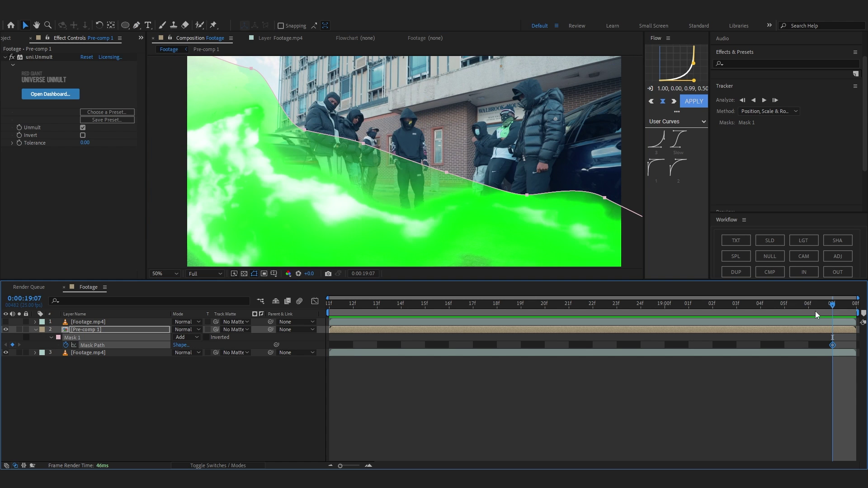
# - Reshape the mask path at frame 0:00:18:11 by pulling the points of its upper-left curve farther left
pyautogui.press('pageup')
pyautogui.press('Home')
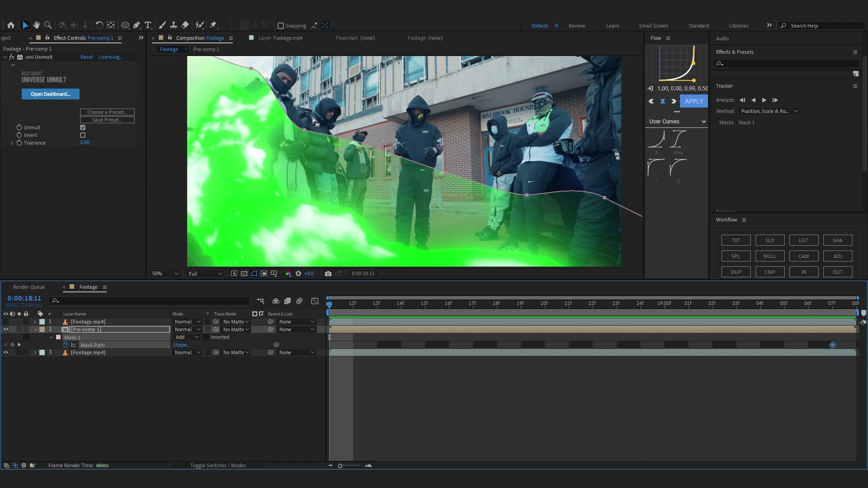
pyautogui.click(313, 118)
pyautogui.moveTo(301, 131); pyautogui.dragTo(240, 120)
pyautogui.moveTo(250, 69); pyautogui.dragTo(242, 83)
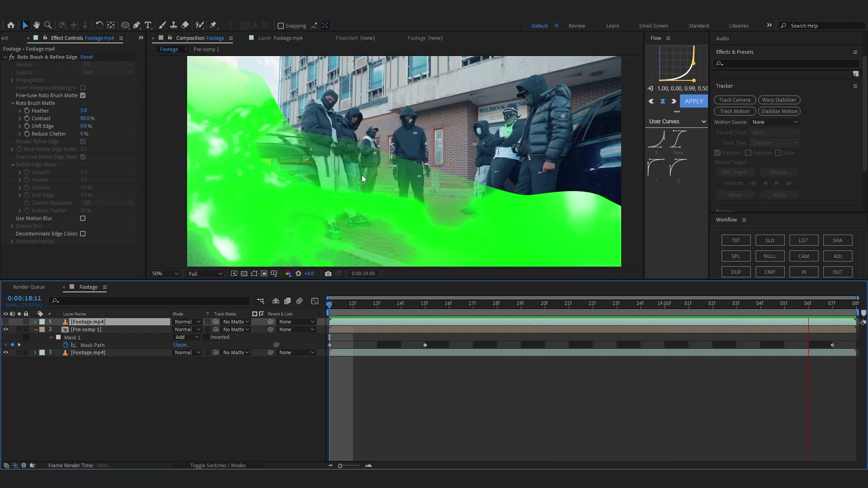
# - Reshape the mask path at 0:00:19:07 by raising its lower-right curve over the rightmost man's legs, and preview the result
pyautogui.press('space')
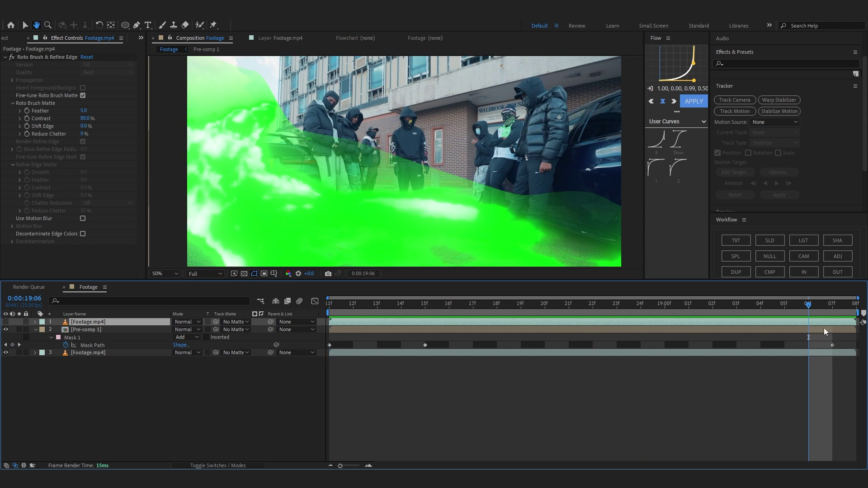
pyautogui.click(838, 306)
pyautogui.click(579, 199)
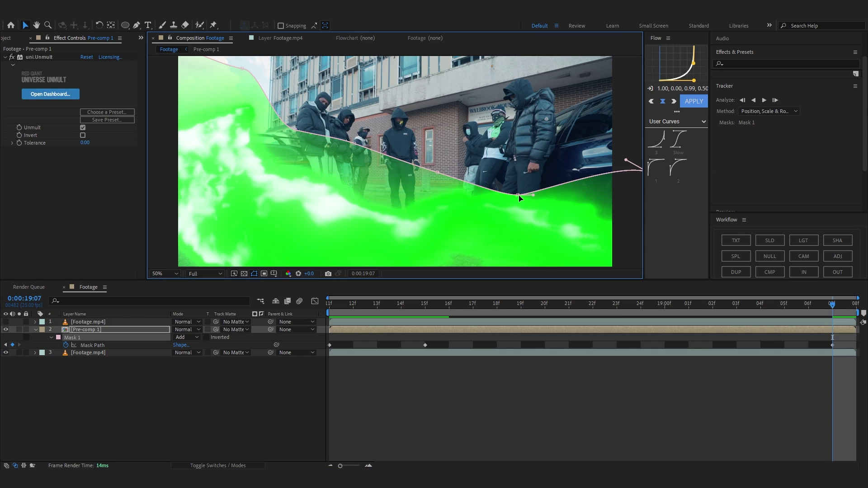
pyautogui.moveTo(519, 195); pyautogui.dragTo(544, 165)
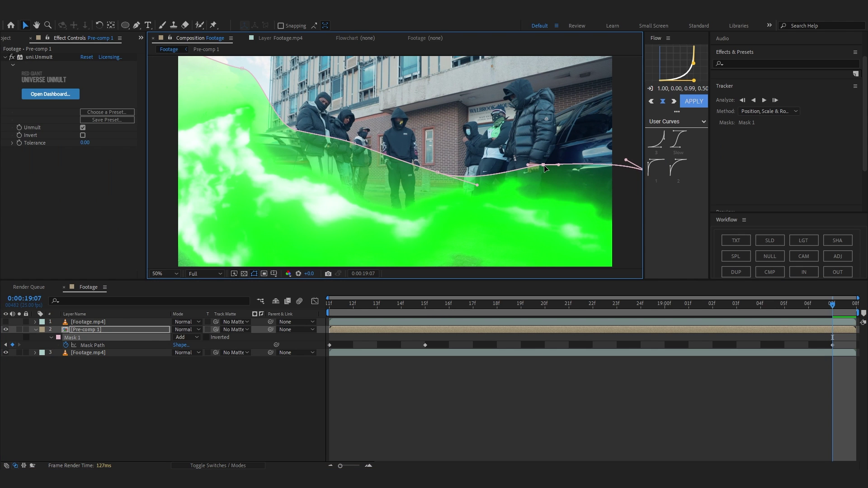
pyautogui.moveTo(438, 172); pyautogui.dragTo(436, 170)
pyautogui.press('space')
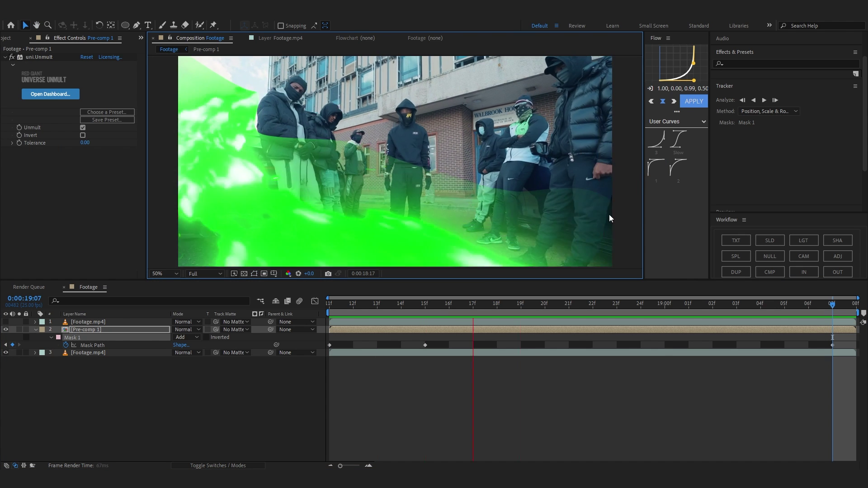
pyautogui.scroll(-2, 271, 153)
pyautogui.press('space')
# - Set the mask feather of the fire pre-comp to 151 pixels and play back the soft edge
pyautogui.press('.')
pyautogui.press('f')
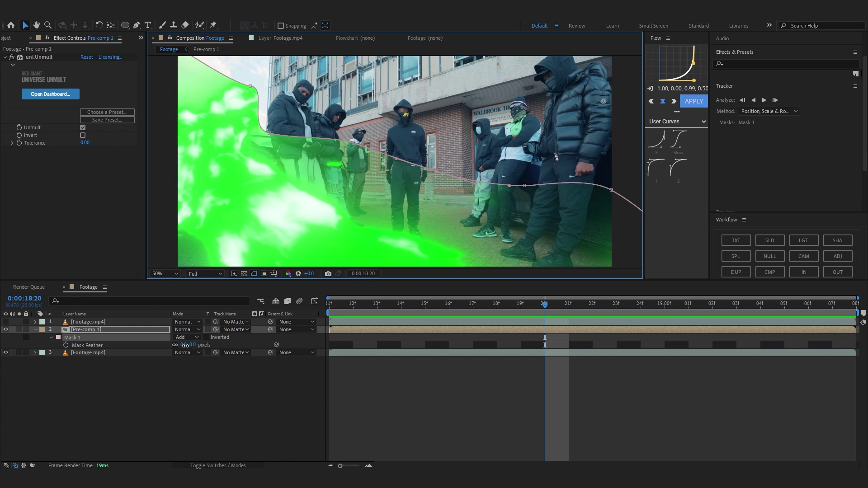
pyautogui.moveTo(185, 345); pyautogui.dragTo(250, 345)
pyautogui.press('space')
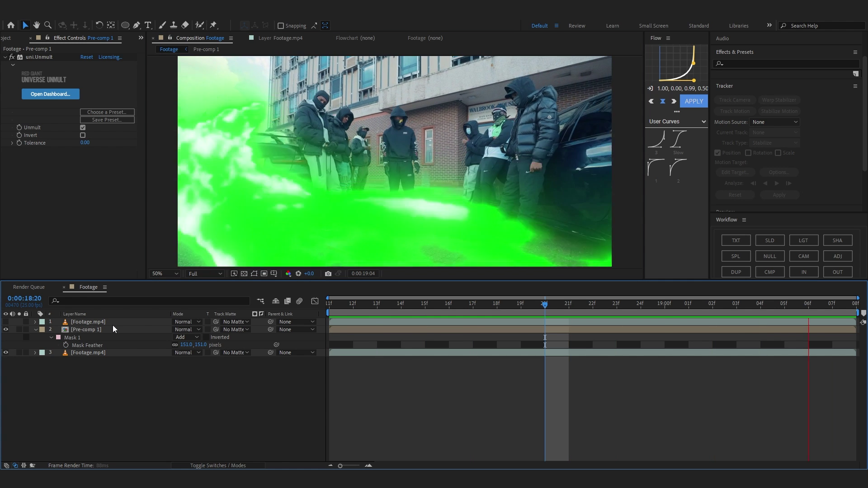
# - Show the rotoscoped footage layer again, duplicate the fire pre-comp, and place the copy above the rotoscoped footage
pyautogui.click(113, 327)
pyautogui.moveTo(5, 324); pyautogui.dragTo(6, 330)
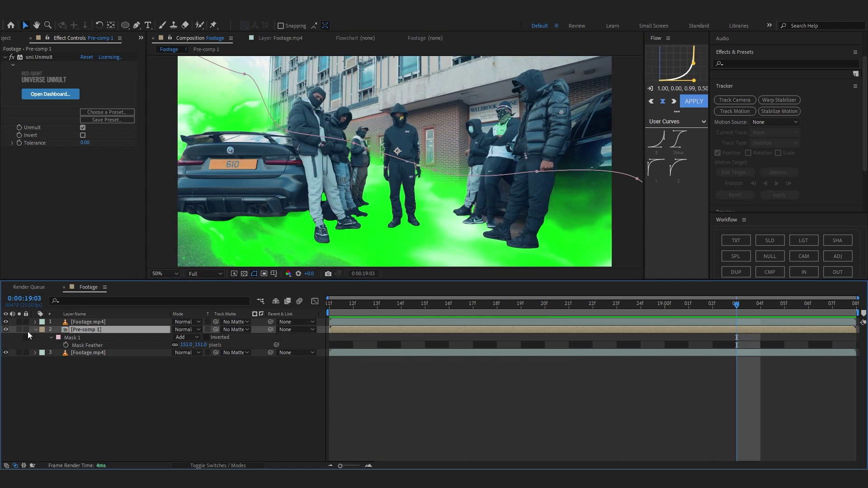
pyautogui.hotkey('ctrl', 'd')
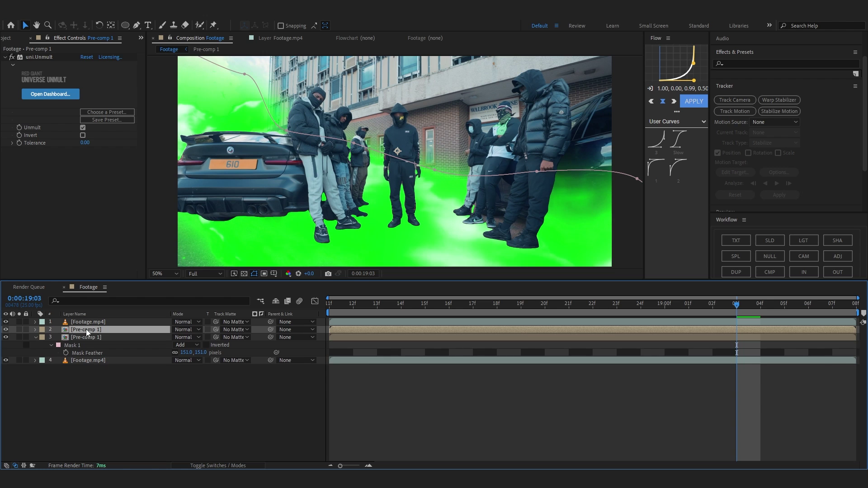
pyautogui.moveTo(86, 329); pyautogui.dragTo(91, 318)
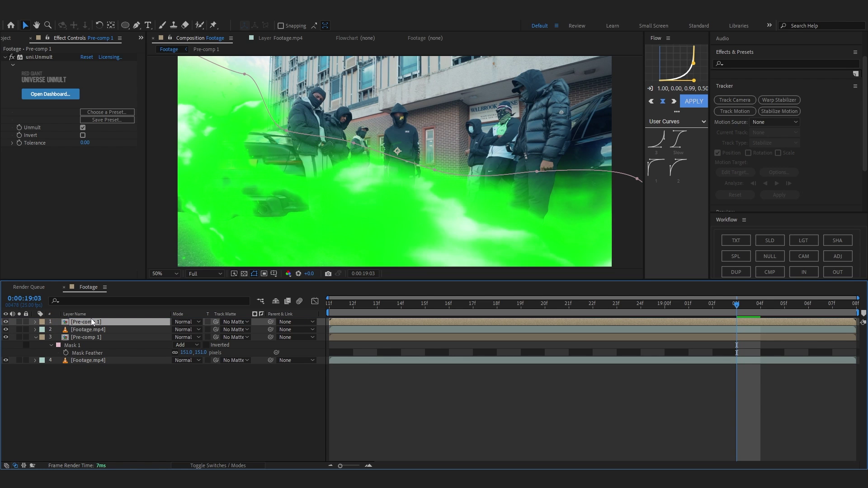
# - Rename the upper fire pre-comp Front and the lower fire pre-comp Back
pyautogui.press('Return')
pyautogui.write('F')
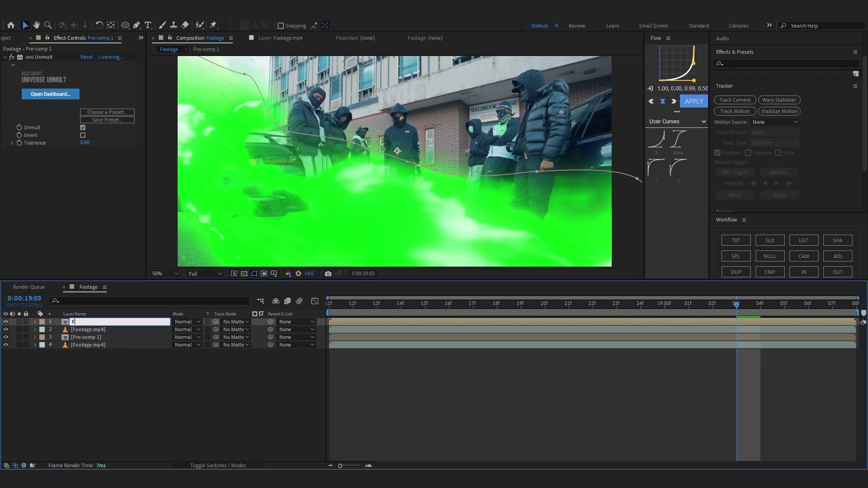
pyautogui.write('ront')
pyautogui.click(90, 337)
pyautogui.press('Return')
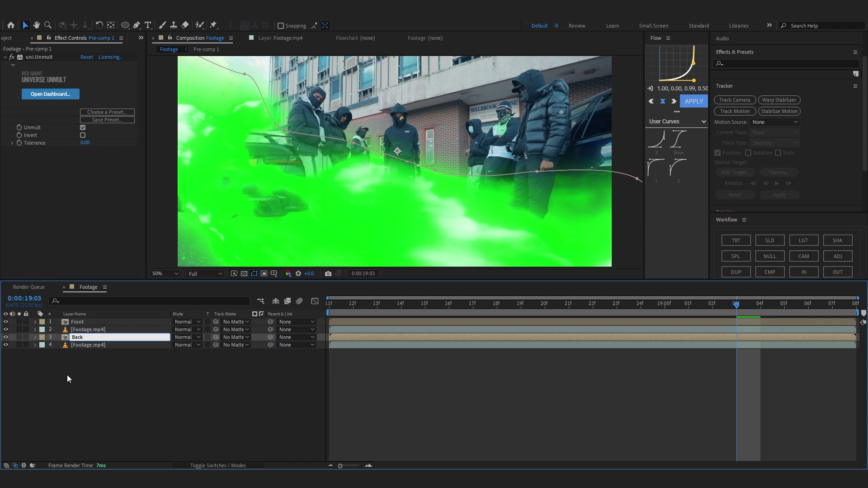
pyautogui.write('Back')
pyautogui.click(67, 375)
# - Invert the mask on the Back layer and check the fire's playback up to 0:00:19:05
pyautogui.click(98, 337)
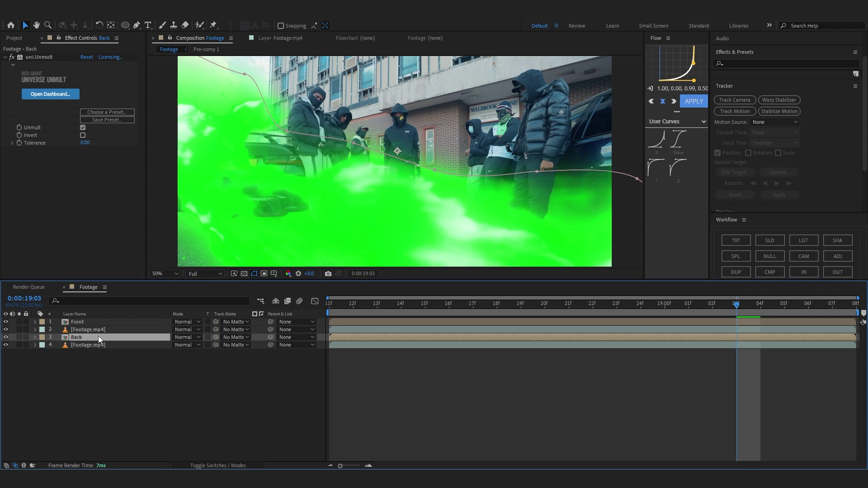
pyautogui.press('m')
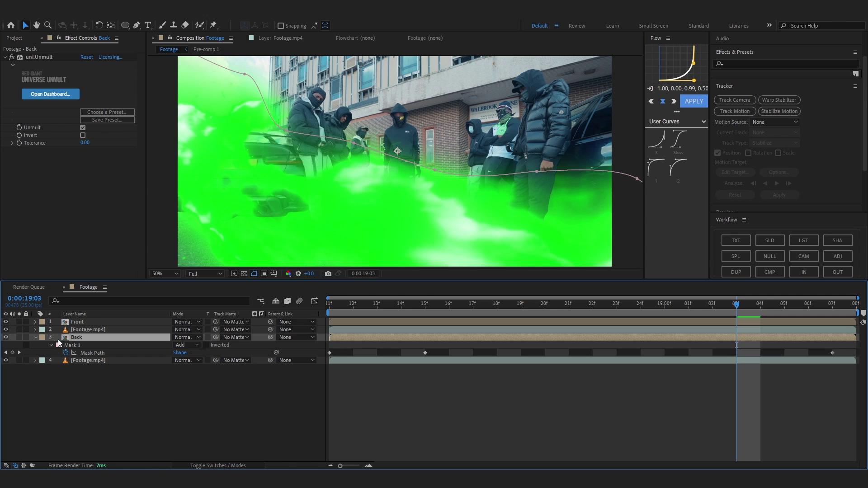
pyautogui.click(206, 346)
pyautogui.press('space')
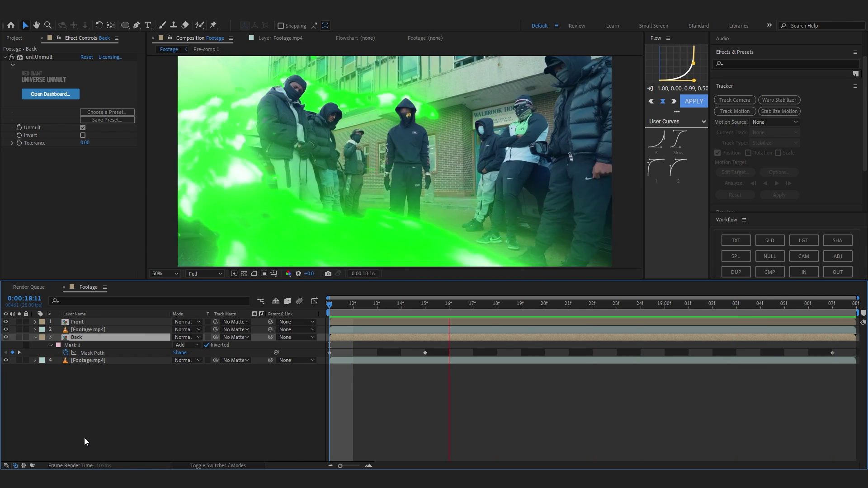
pyautogui.press('space')
pyautogui.moveTo(826, 307); pyautogui.dragTo(794, 308)
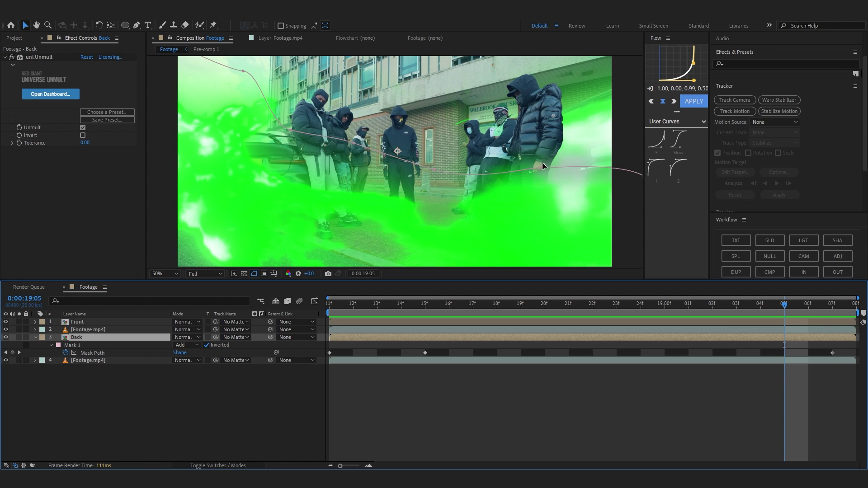
# - Raise the right part of the Back layer's mask path over the rightmost man, and copy its path keyframes to the Front layer's mask
pyautogui.moveTo(540, 168); pyautogui.dragTo(621, 52)
pyautogui.hotkey('ctrl', 'z')
pyautogui.moveTo(417, 175); pyautogui.dragTo(536, 77)
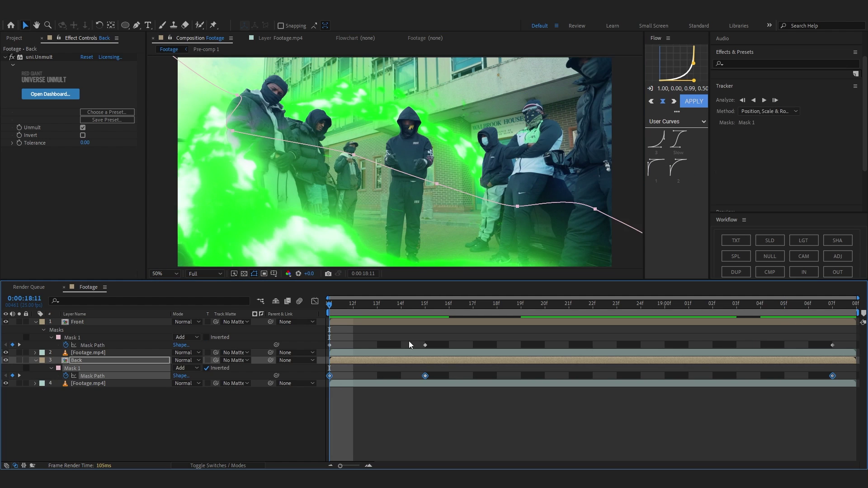
pyautogui.moveTo(322, 346); pyautogui.dragTo(841, 339)
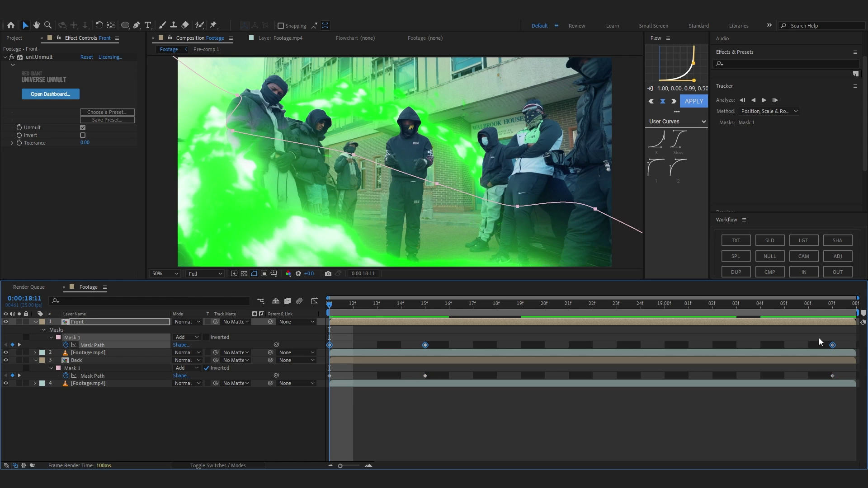
pyautogui.press('space')
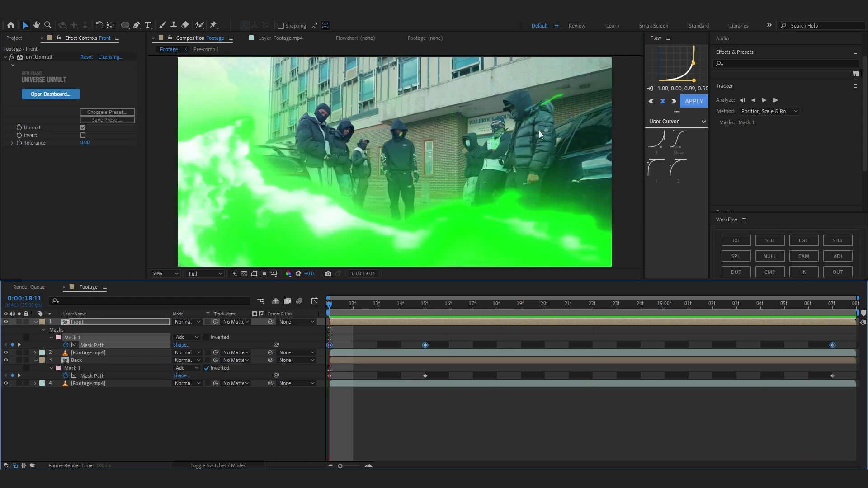
pyautogui.hotkey('ctrl', 'a')
pyautogui.click(36, 322)
pyautogui.click(145, 348)
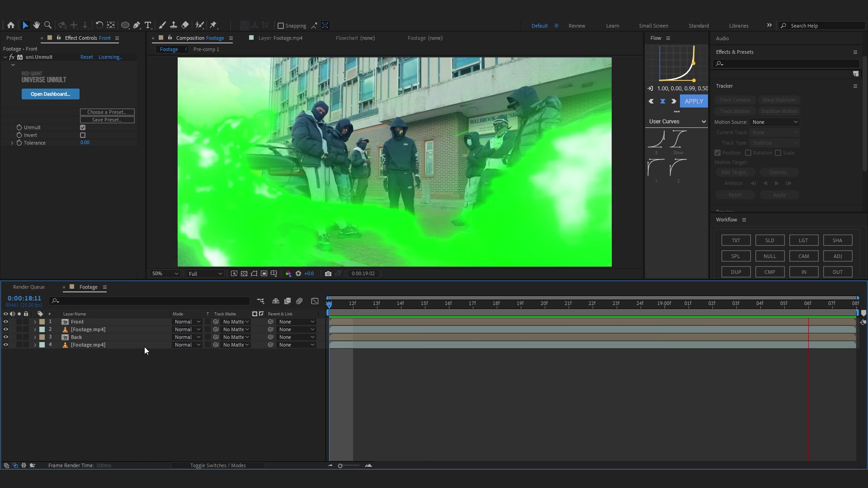
pyautogui.press('space')
# - Apply the Channel Blur effect to the rotoscoped footage layer
pyautogui.click(479, 94)
pyautogui.hotkey('ctrl', 'space')
pyautogui.write('ch')
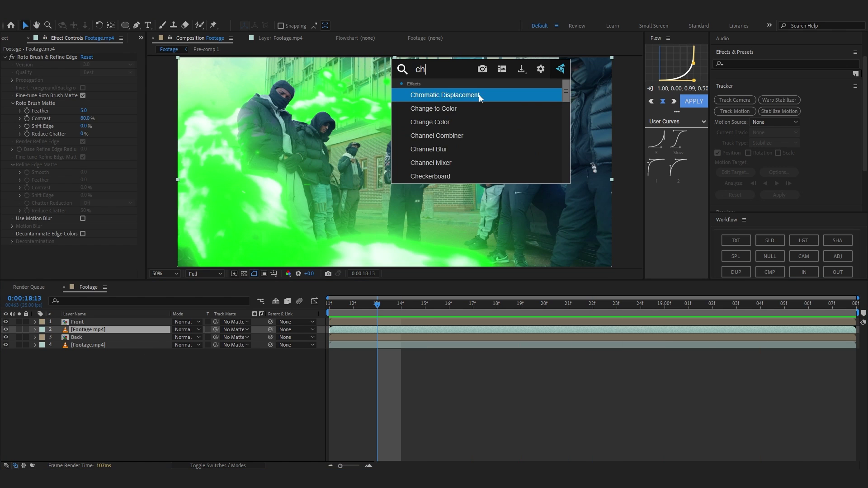
pyautogui.write('annel')
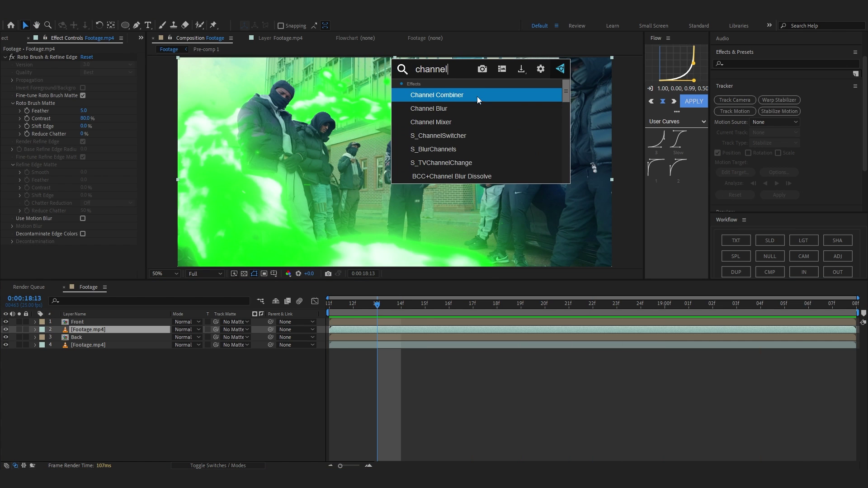
pyautogui.click(478, 107)
# - Set the Channel Blur's Alpha Blurriness to 3 and preview the softened roto edges
pyautogui.scroll(2, 373, 191)
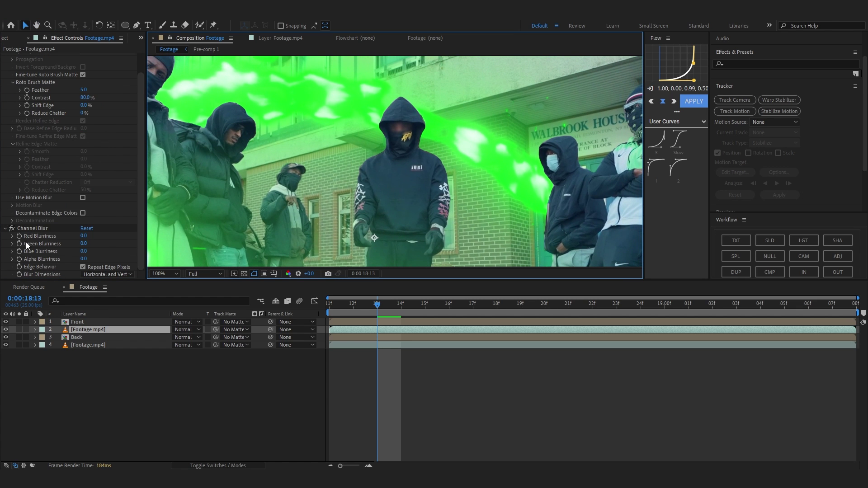
pyautogui.scroll(2, 68, 270)
pyautogui.scroll(-1, 68, 271)
pyautogui.click(84, 259)
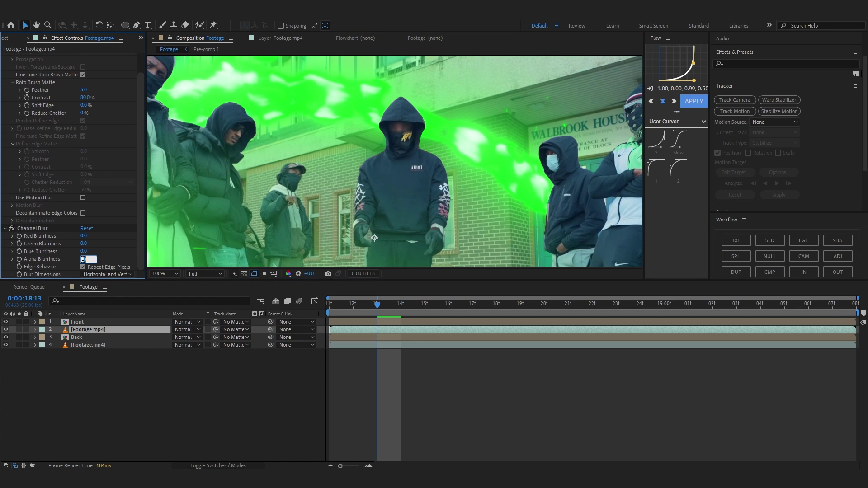
pyautogui.click(73, 260)
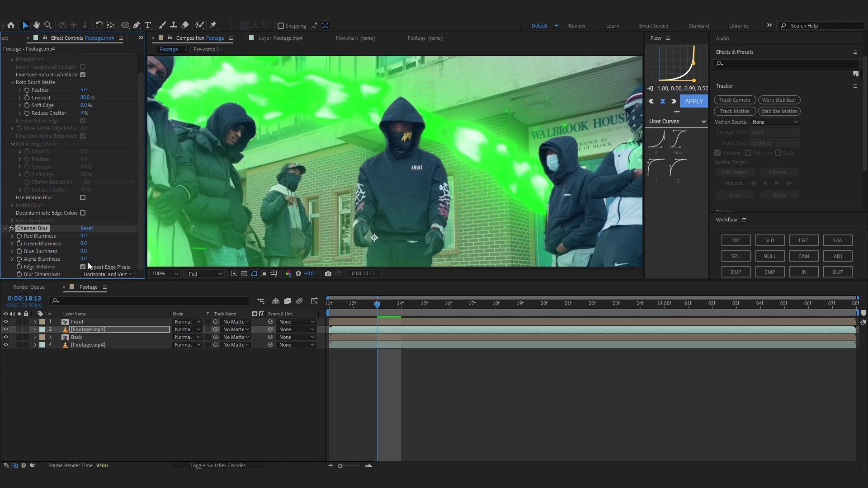
pyautogui.scroll(-1, 379, 141)
pyautogui.press('space')
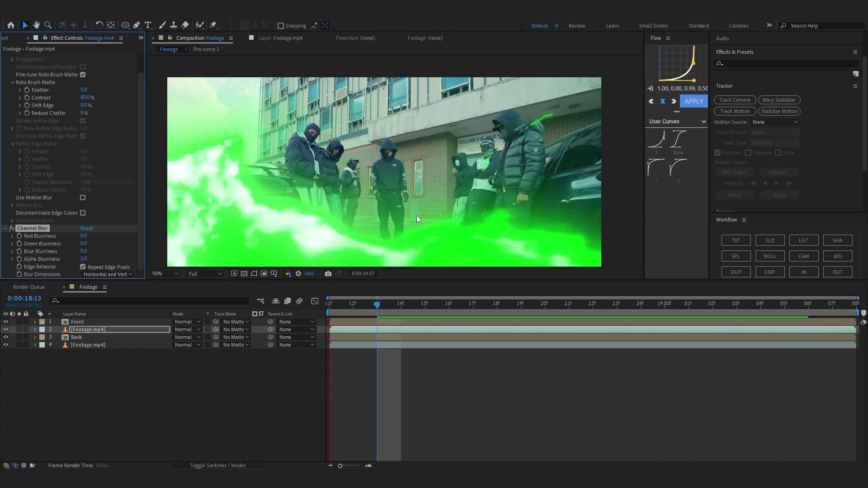
# - Apply Crate's Light Wrap to the rotoscoped footage layer and dismiss its continuous rasterization warning
pyautogui.hotkey('ctrl', 'space')
pyautogui.write('cr')
pyautogui.click(408, 116)
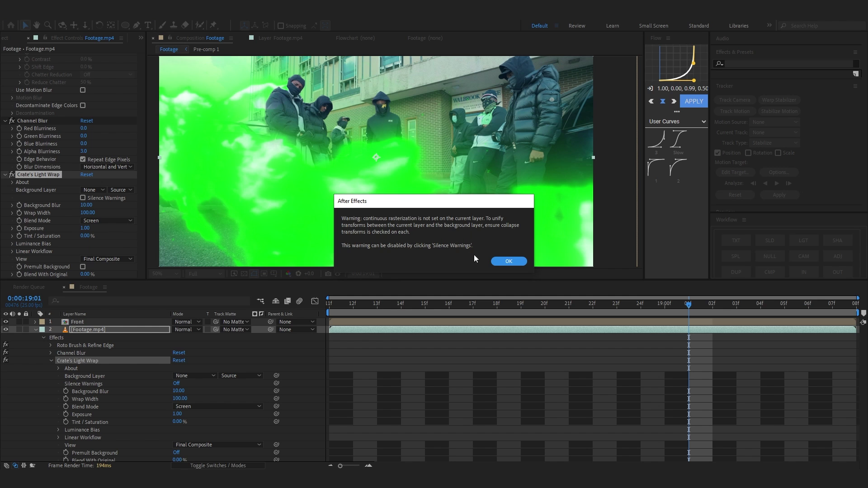
pyautogui.click(502, 261)
pyautogui.click(35, 330)
pyautogui.click(686, 306)
# - Use the Back layer as the light wrap's background layer, with Effects & Masks as its source
pyautogui.click(94, 190)
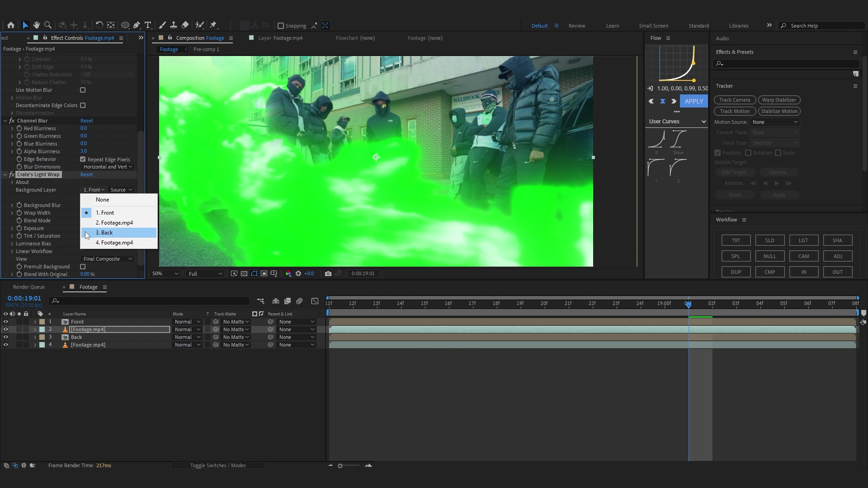
pyautogui.click(91, 233)
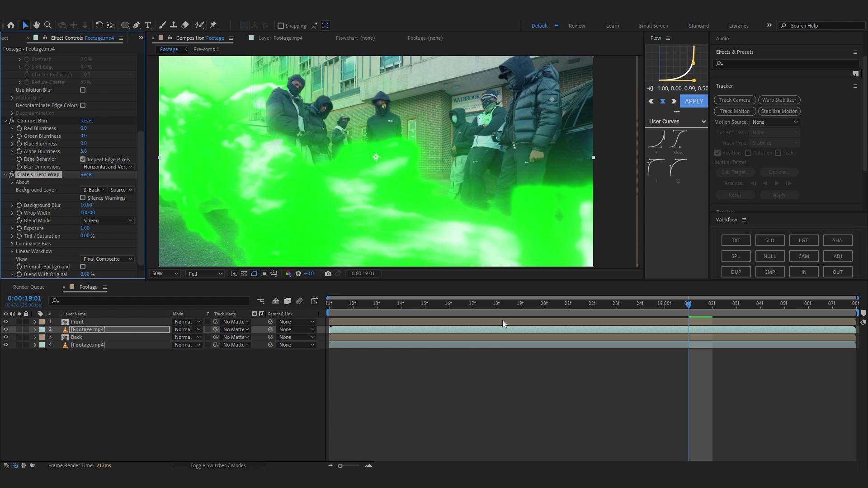
pyautogui.click(465, 303)
pyautogui.click(122, 190)
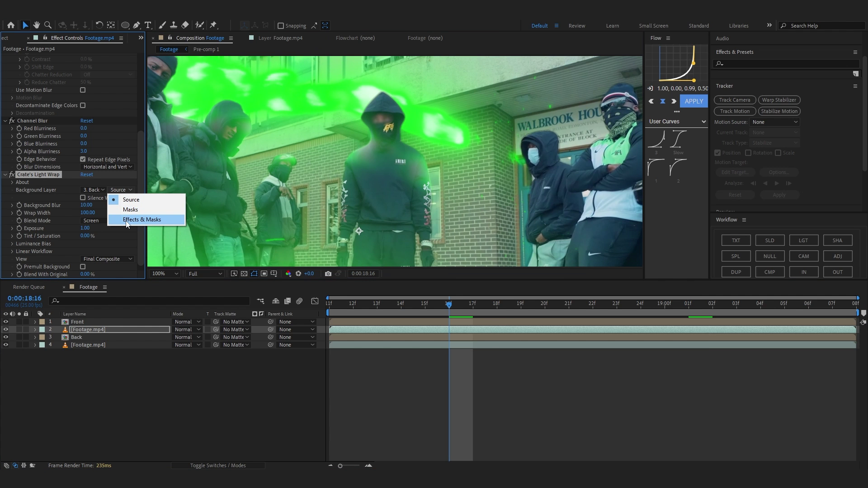
pyautogui.click(127, 220)
# - Set the light wrap's Wrap Width to 36, Background Blur to 88 and Exposure to 0.41, checking the edges of the people
pyautogui.moveTo(88, 213); pyautogui.dragTo(58, 225)
pyautogui.scroll(1, 284, 162)
pyautogui.moveTo(463, 128); pyautogui.dragTo(345, 213)
pyautogui.scroll(-1, 306, 119)
pyautogui.scroll(1, 307, 120)
pyautogui.moveTo(89, 206); pyautogui.dragTo(86, 230)
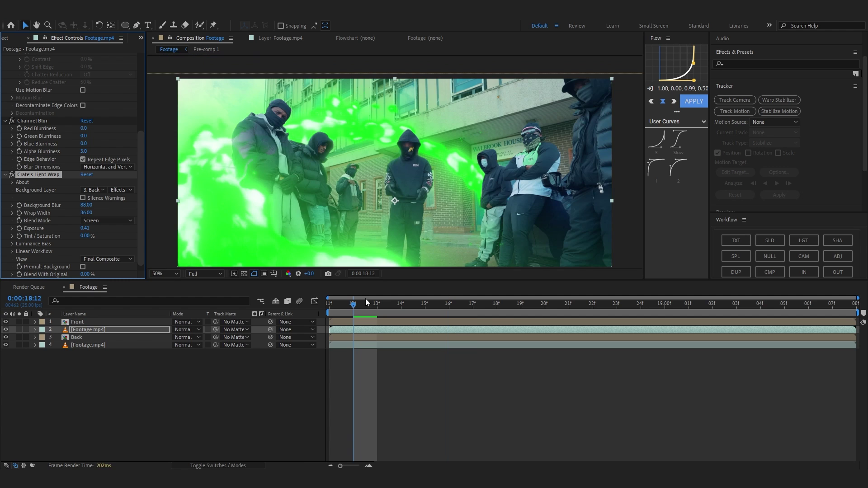
pyautogui.moveTo(367, 302); pyautogui.dragTo(29, 346)
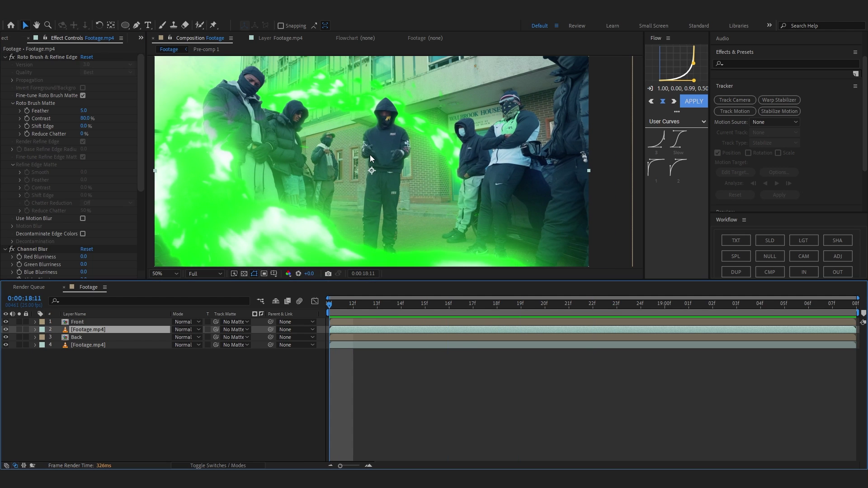
# - Apply Camera Lens Blur to the rotoscoped footage layer and keyframe its Blur Radius at 0 at 0:00:18:11
pyautogui.hotkey('ctrl', 'space')
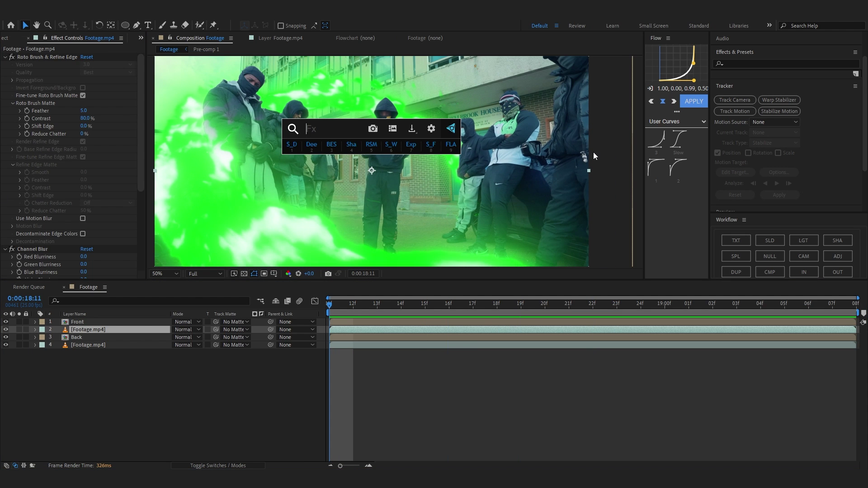
pyautogui.write('camer')
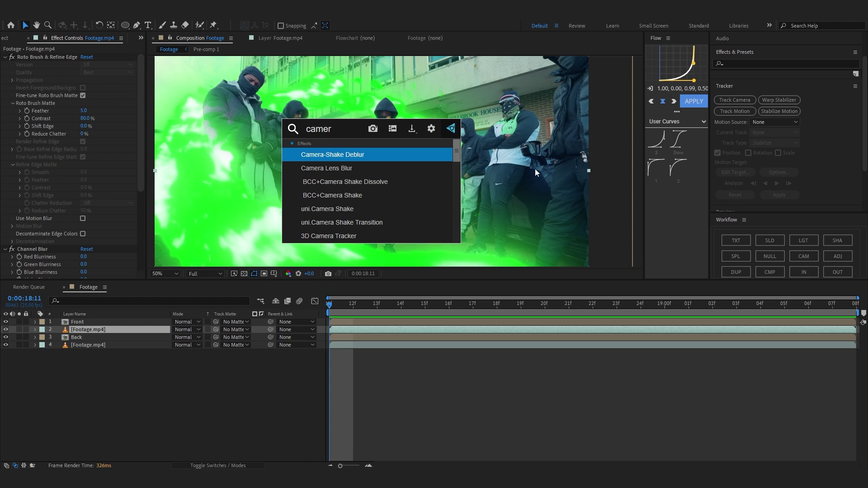
pyautogui.click(327, 168)
pyautogui.press('u')
# - Add a Blur Radius keyframe of 4 at 0:00:19:01 on the rotoscoped footage layer
pyautogui.click(689, 303)
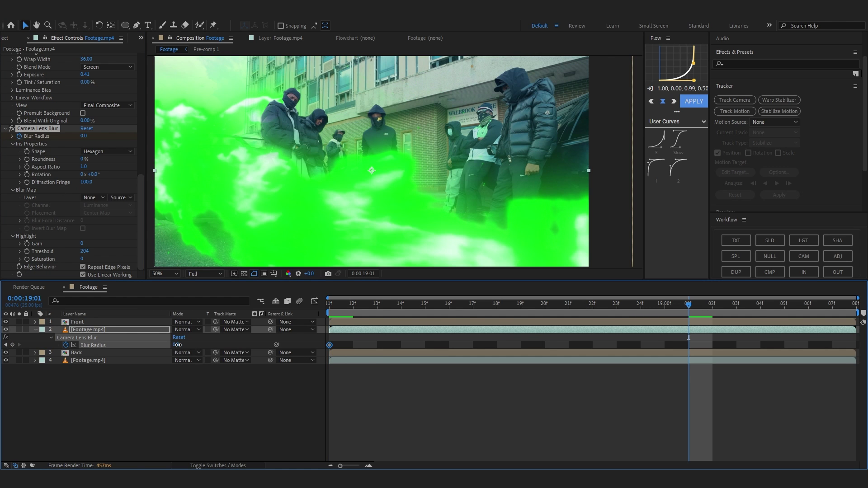
pyautogui.write('6')
pyautogui.click(172, 406)
pyautogui.click(177, 346)
pyautogui.write('4')
pyautogui.press('Return')
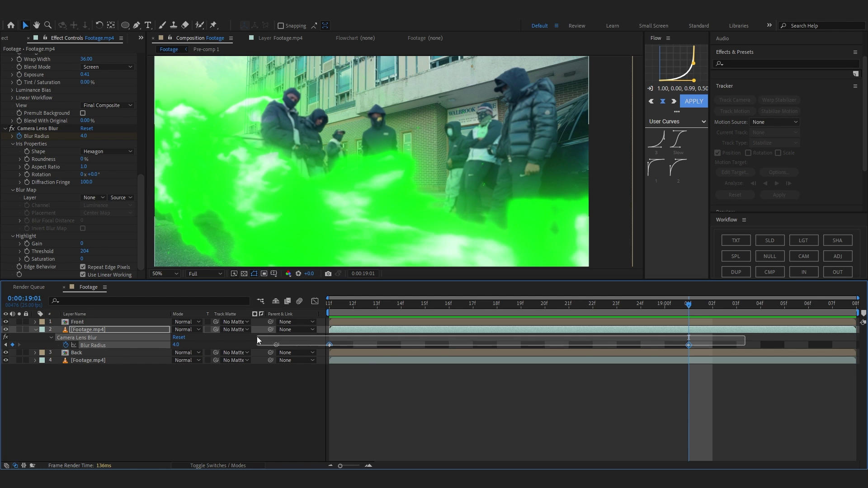
# - Preview the Footage composition from 0:00:18:11 to examine the animated lens blur and how the green effect blends around the people
pyautogui.click(365, 360)
pyautogui.click(354, 316)
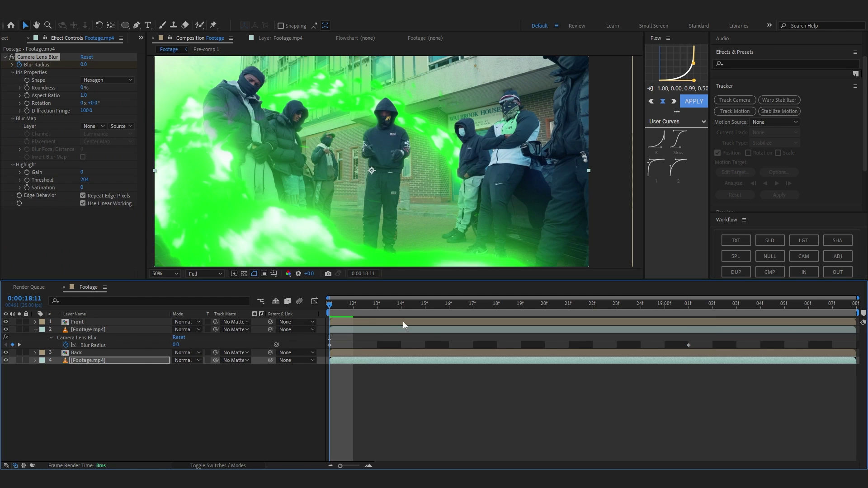
pyautogui.press('space')
pyautogui.press('space')
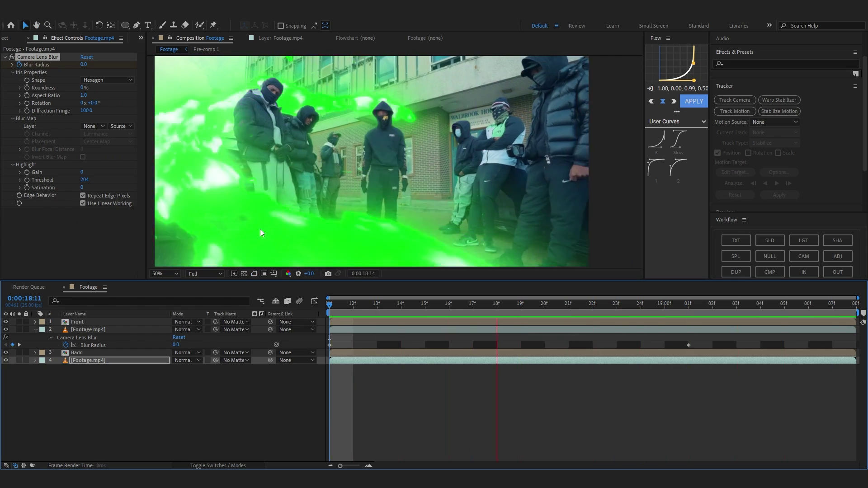
pyautogui.moveTo(275, 232); pyautogui.dragTo(283, 199)
pyautogui.moveTo(227, 206); pyautogui.dragTo(245, 232)
pyautogui.press('space')
# - Pre-compose all layers of the Footage composition into a single pre-comp
pyautogui.hotkey('ctrl', 'a')
pyautogui.rightClick(479, 361)
pyautogui.click(533, 300)
pyautogui.click(466, 247)
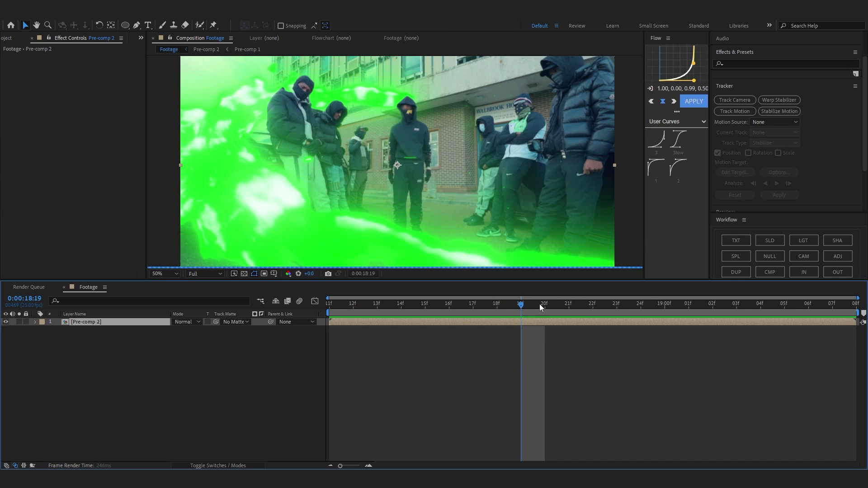
# - Apply the Lumetri Color effect to the new pre-comp layer
pyautogui.hotkey('ctrl', 'space')
pyautogui.write('lum')
pyautogui.press('Return')
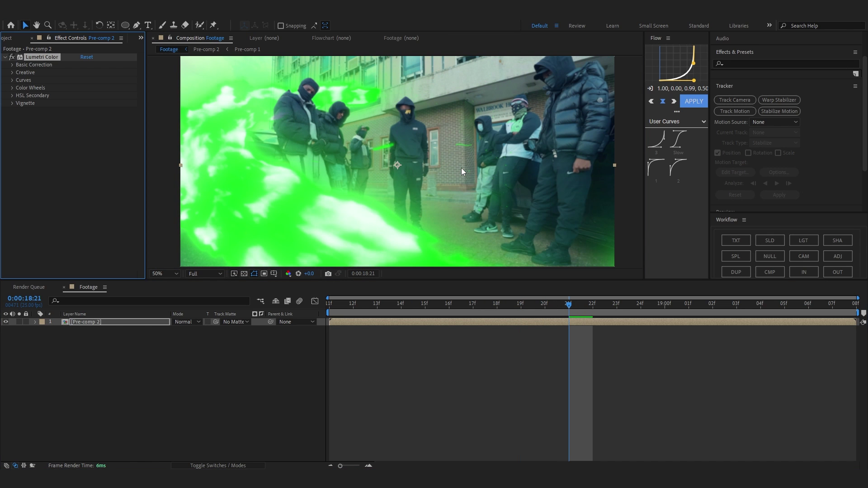
# - Grade the pre-comp in Lumetri Color with Tint -11, Contrast 44 and the Midtones wheel shifted slightly toward green
pyautogui.click(11, 64)
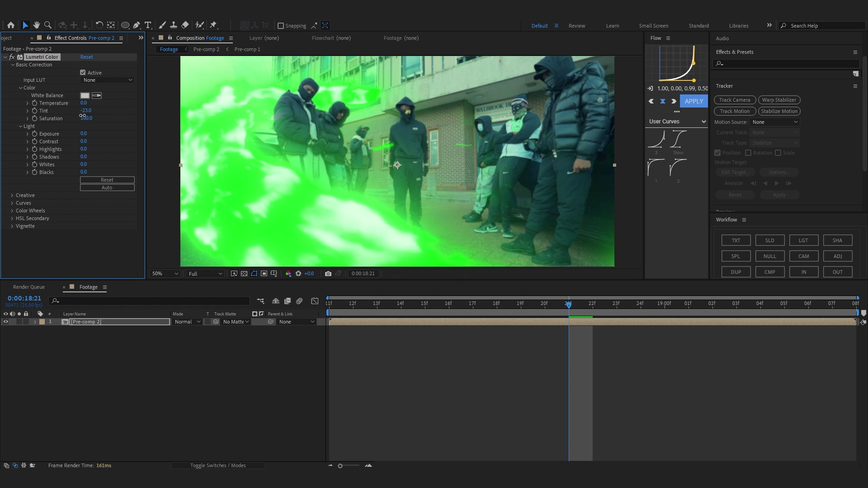
pyautogui.press('space')
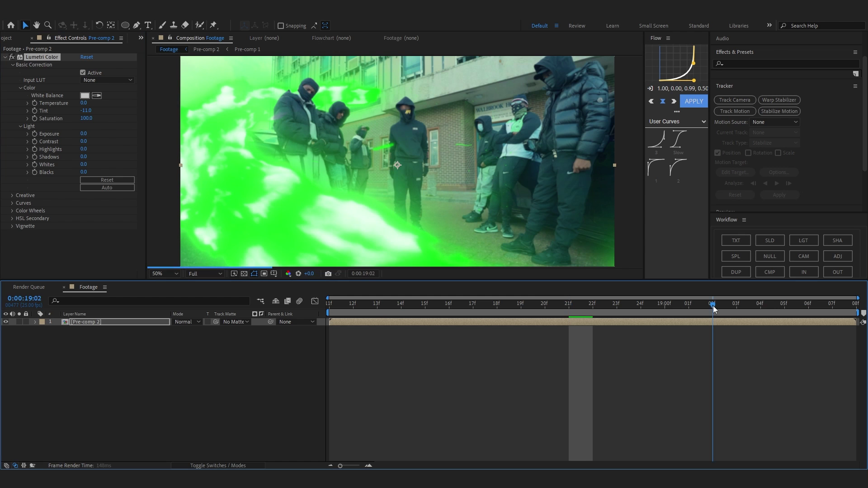
pyautogui.moveTo(87, 143); pyautogui.dragTo(98, 141)
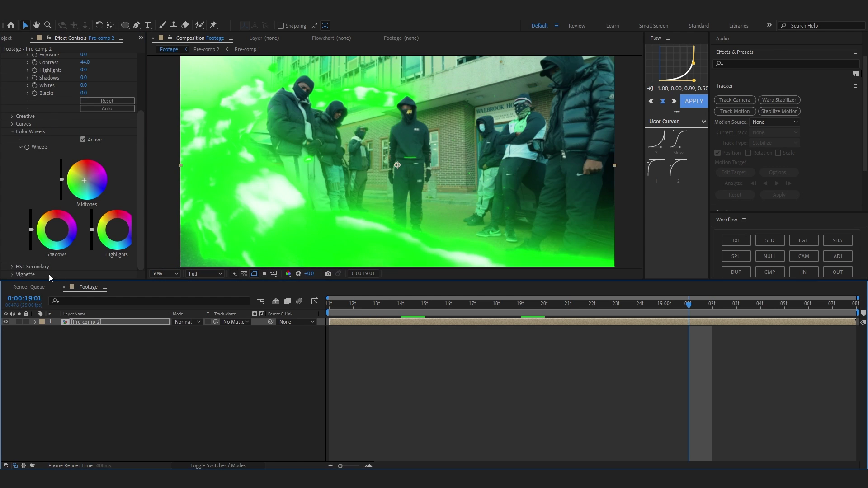
pyautogui.click(84, 181)
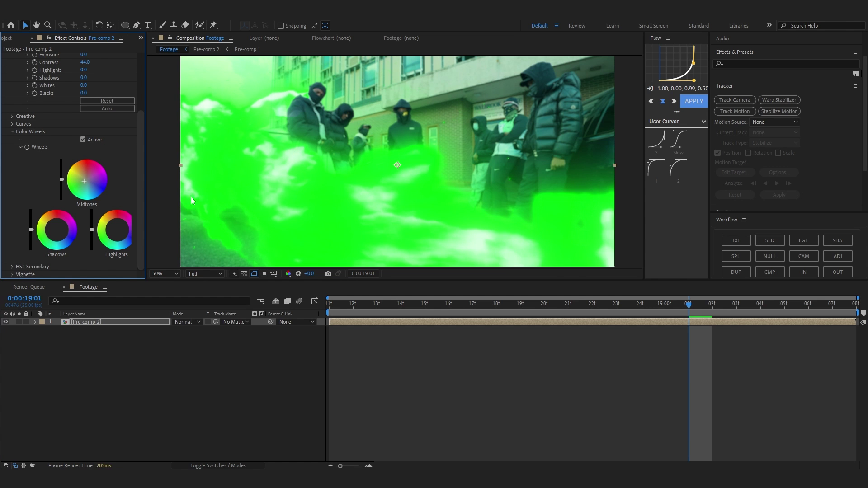
# - Add an adjustment layer spanning the composition above the pre-comp and apply the BEST ONE! preset from the shake pack's HD (1920x1080) folder
pyautogui.click(765, 308)
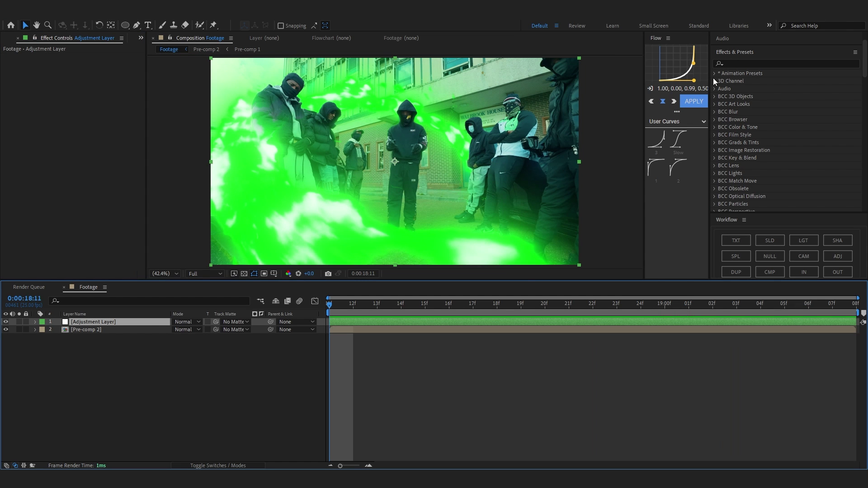
pyautogui.click(714, 74)
pyautogui.click(723, 89)
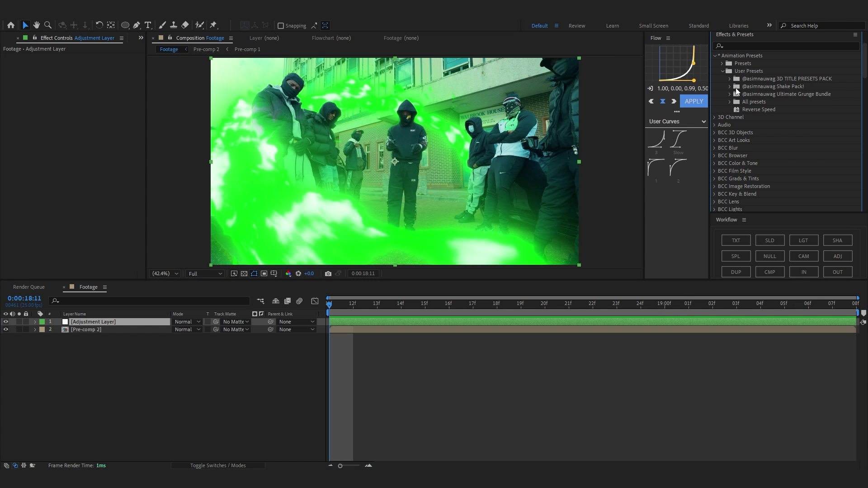
pyautogui.click(738, 101)
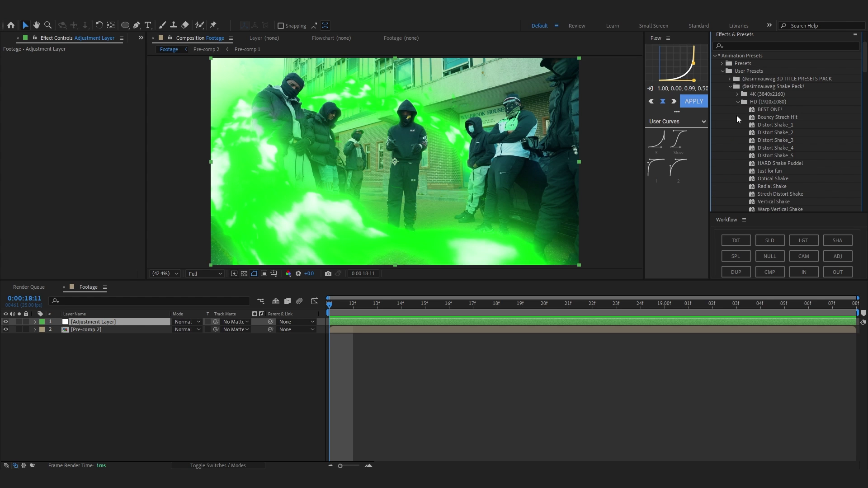
pyautogui.scroll(-2, 747, 104)
pyautogui.doubleClick(758, 75)
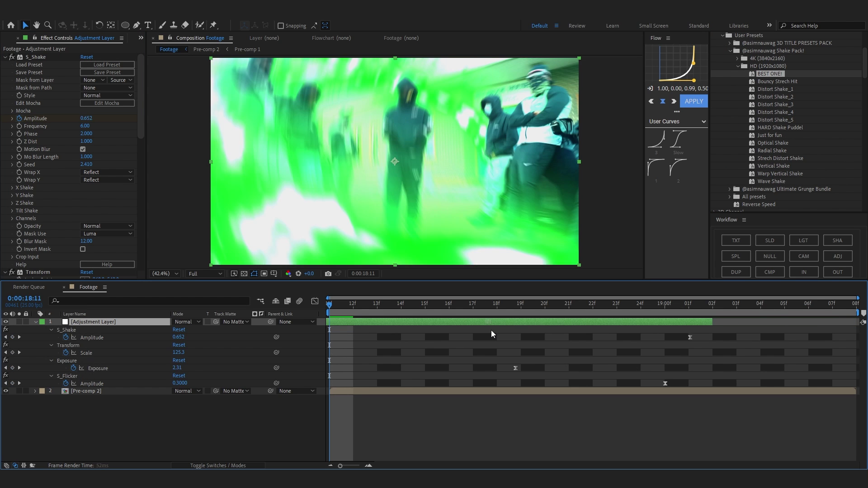
pyautogui.moveTo(737, 321); pyautogui.dragTo(858, 322)
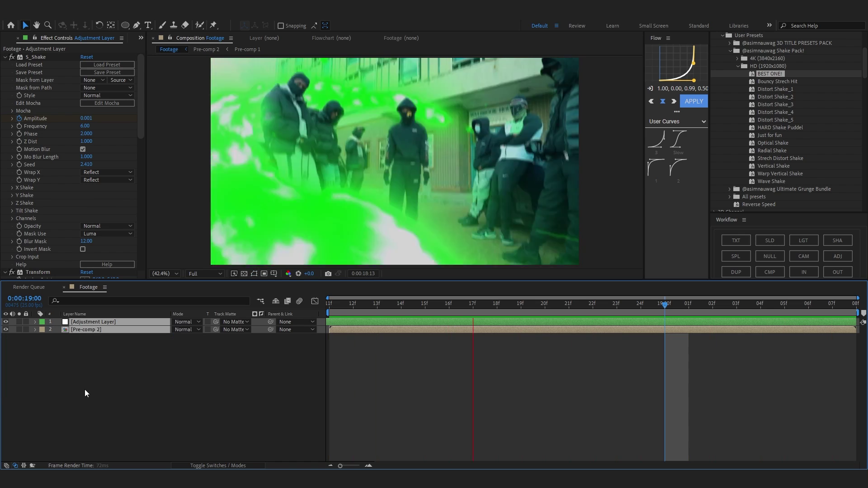